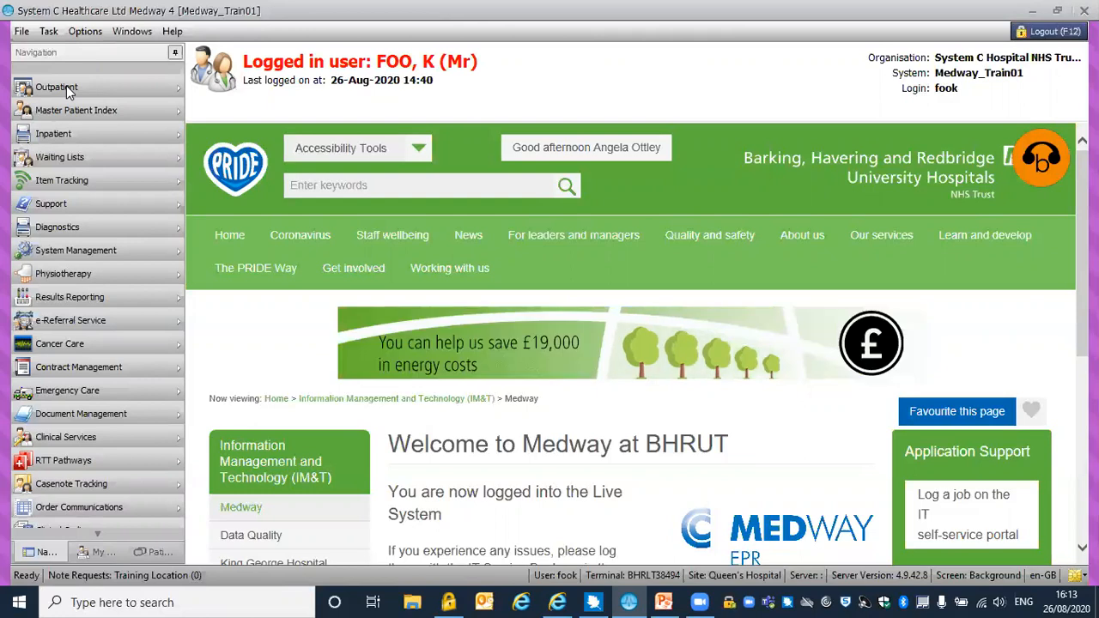
Open Outpatient patient reception and load the reception list for the Outpatients Team 4 - MSA clinic on 26-Aug-2020
{"action": "left_click", "coordinate": [69, 93]}
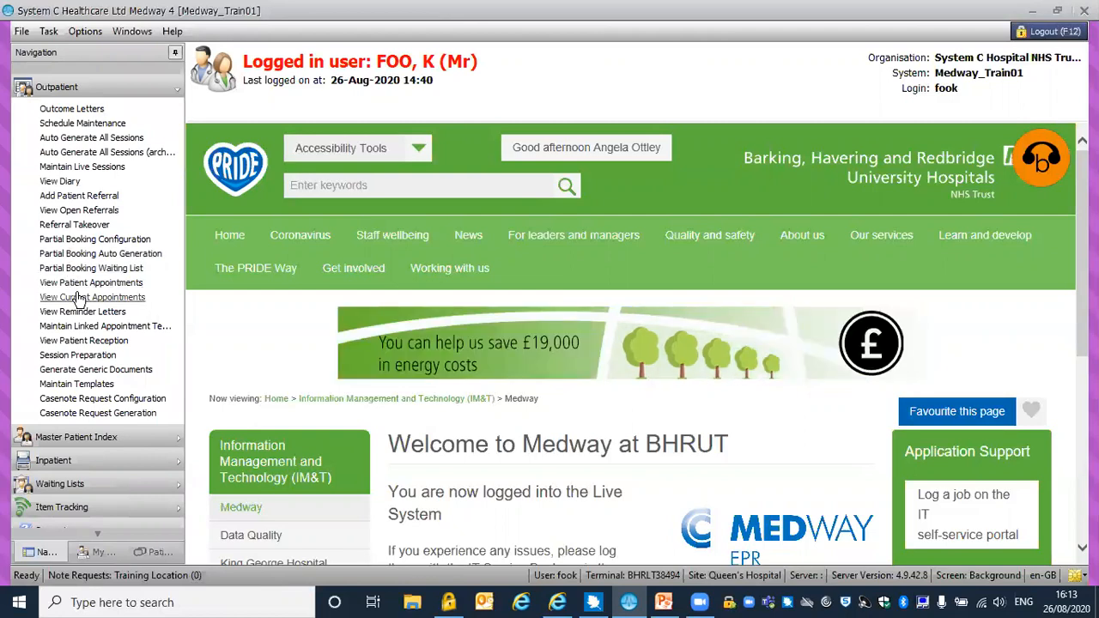
{"action": "left_click", "coordinate": [79, 341]}
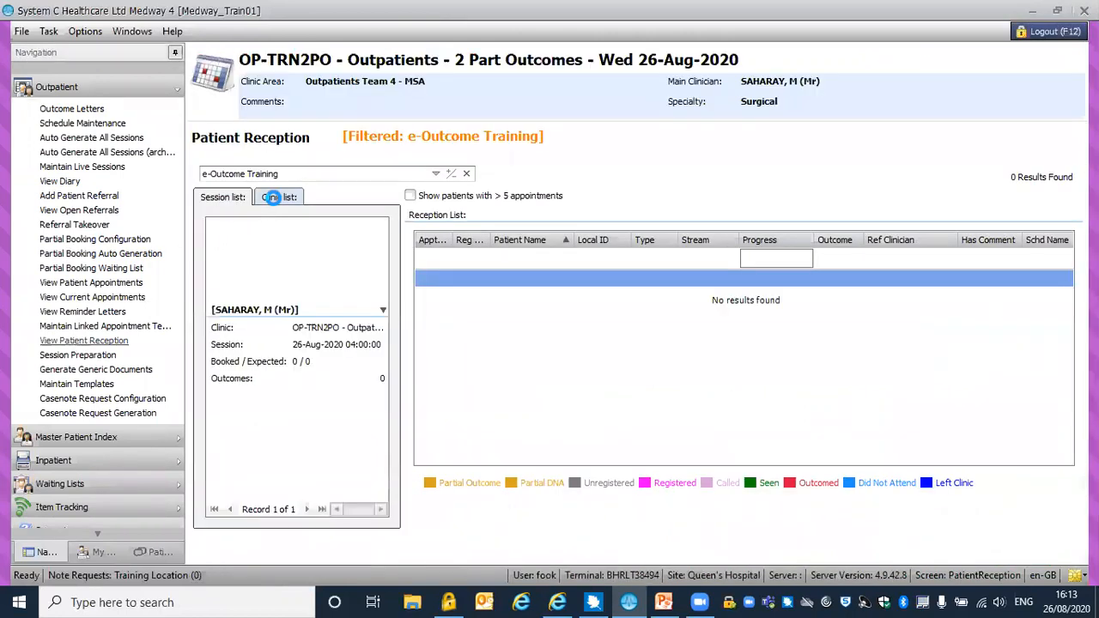
{"action": "left_click", "coordinate": [274, 198]}
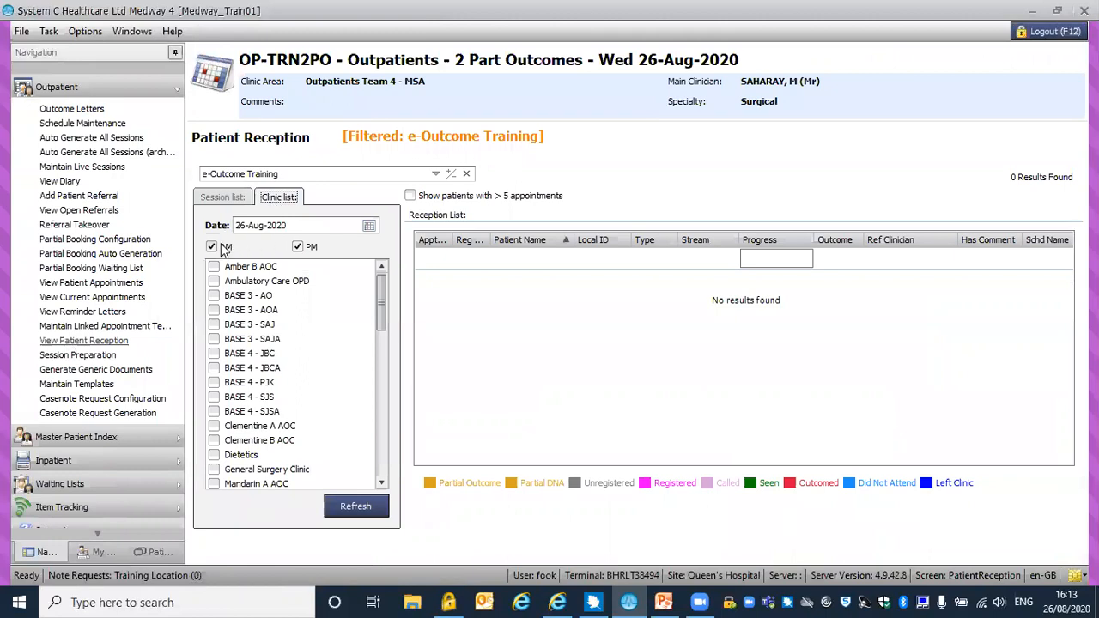
{"action": "left_click_drag", "start_coordinate": [382, 302], "coordinate": [382, 393]}
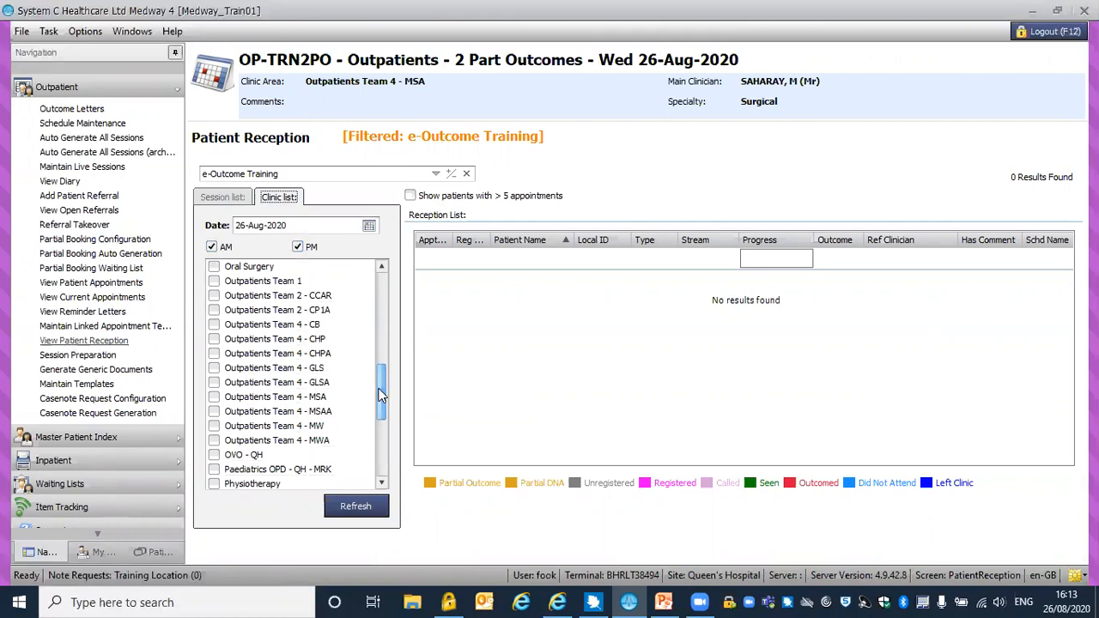
{"action": "left_click", "coordinate": [215, 398]}
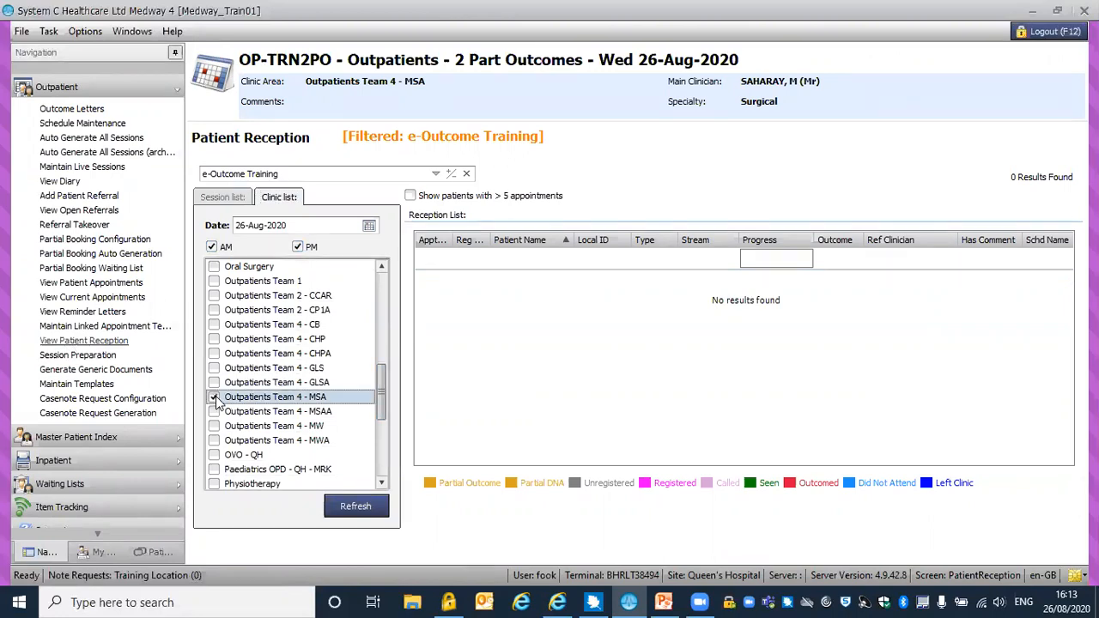
{"action": "left_click", "coordinate": [355, 506]}
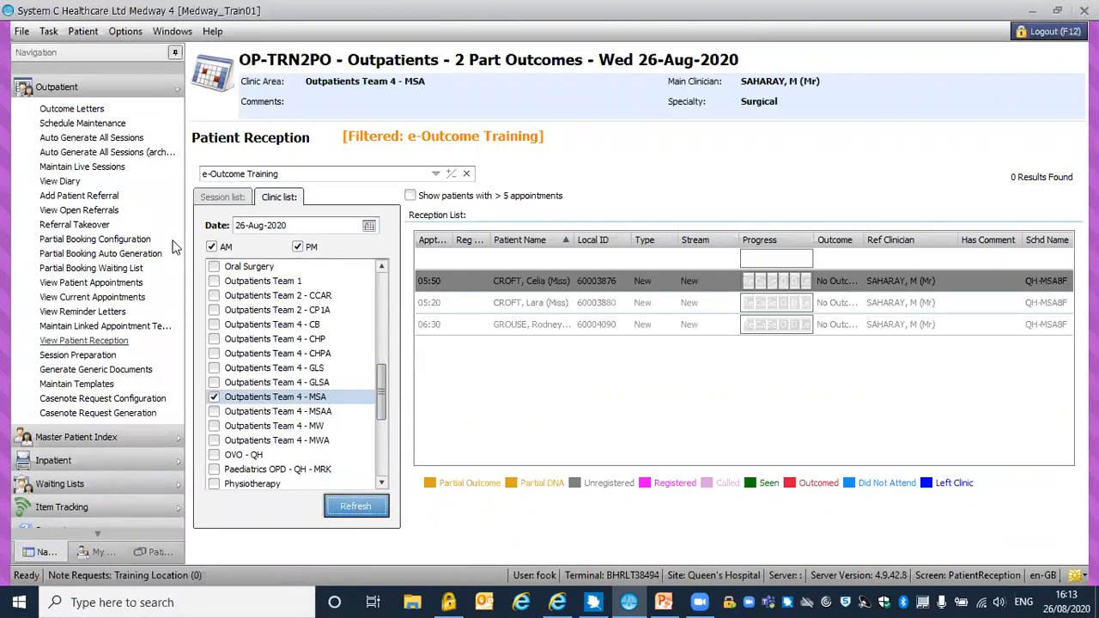
{"action": "left_click", "coordinate": [22, 31]}
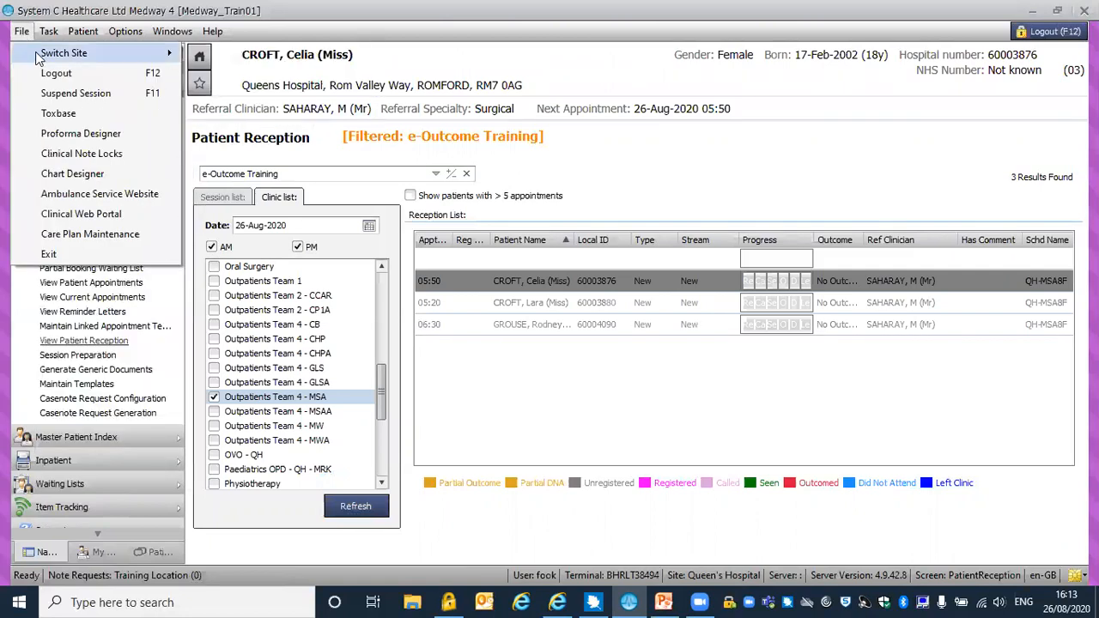
{"action": "mouse_move", "coordinate": [37, 58]}
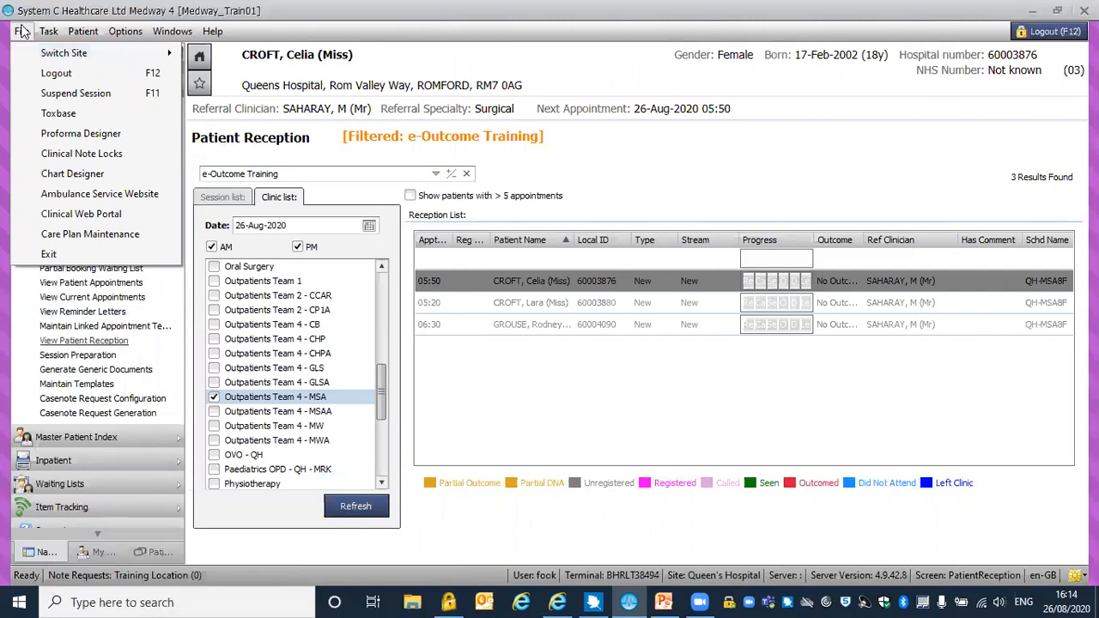
{"action": "left_click", "coordinate": [22, 32]}
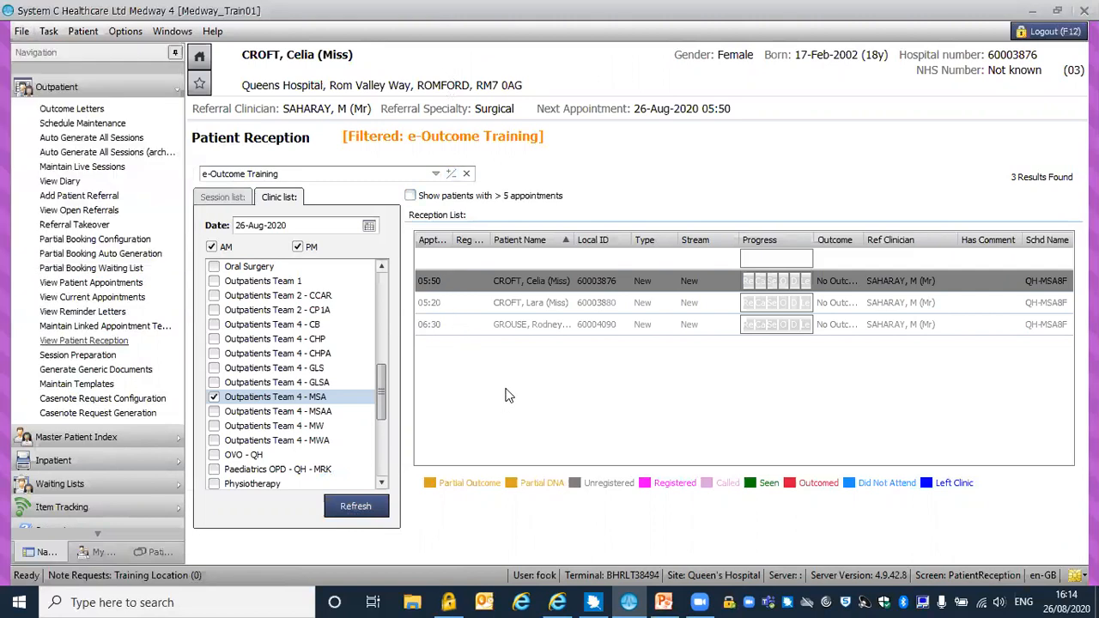
Start adding a clinical note for the patient with the 05:50 appointment in the reception list
{"action": "right_click", "coordinate": [516, 284]}
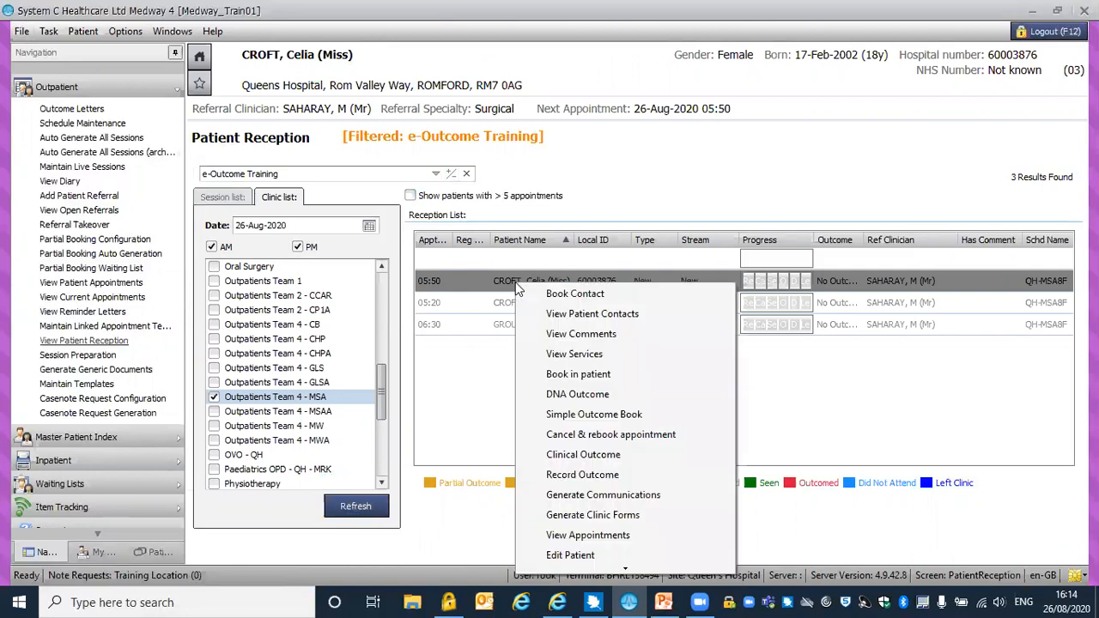
{"action": "left_click", "coordinate": [624, 570]}
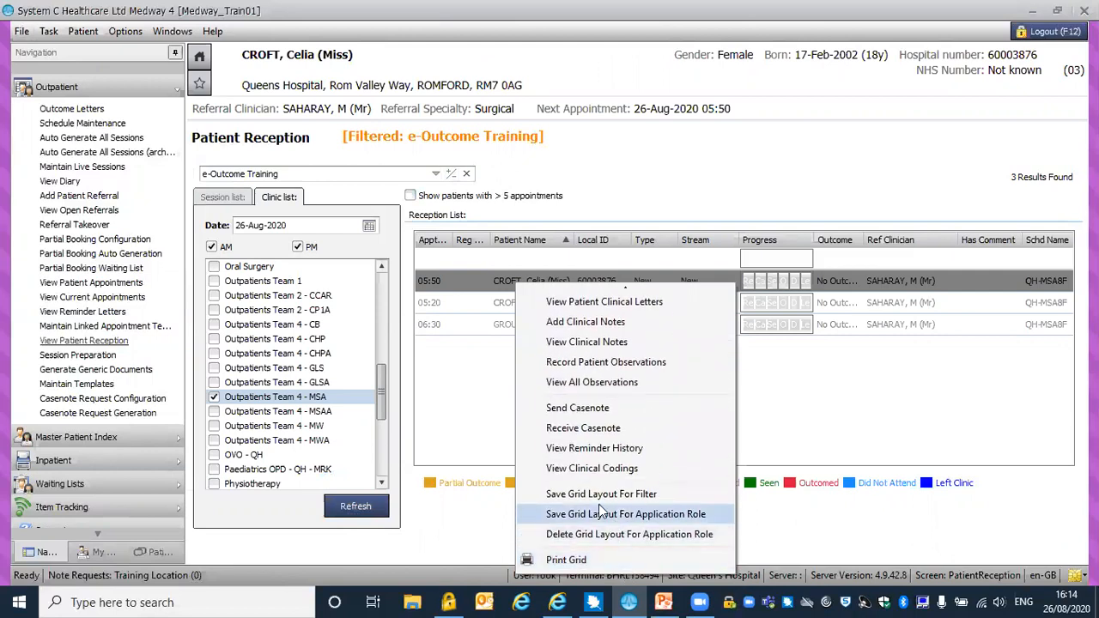
{"action": "left_click", "coordinate": [585, 323]}
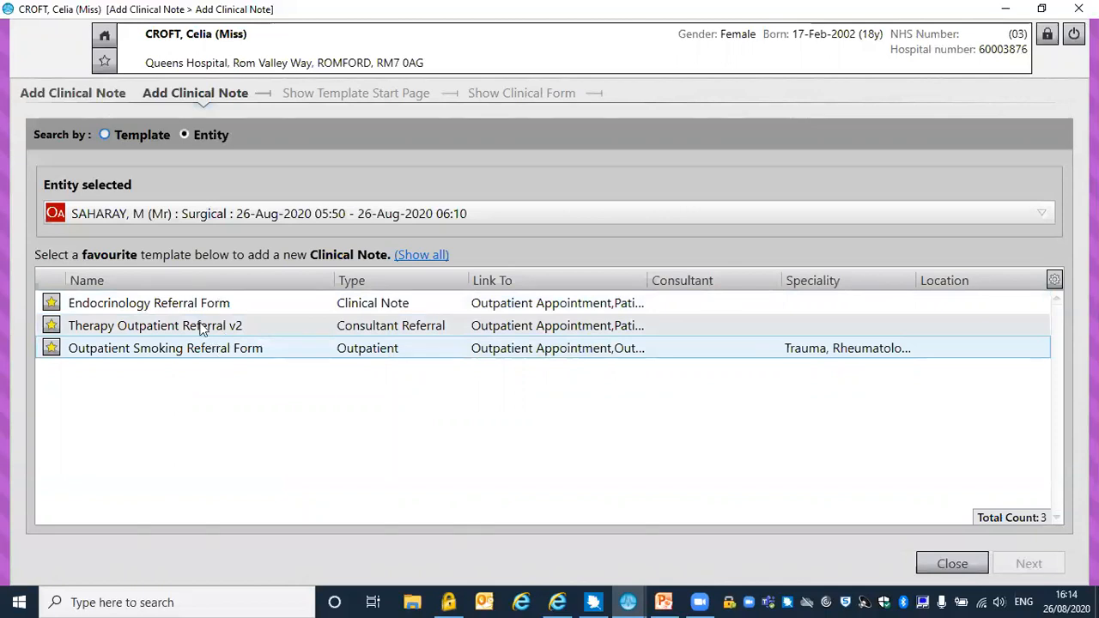
Switch the clinical note search to templates and search for template names containing CLIN
{"action": "left_click", "coordinate": [138, 135]}
{"action": "left_click", "coordinate": [114, 189]}
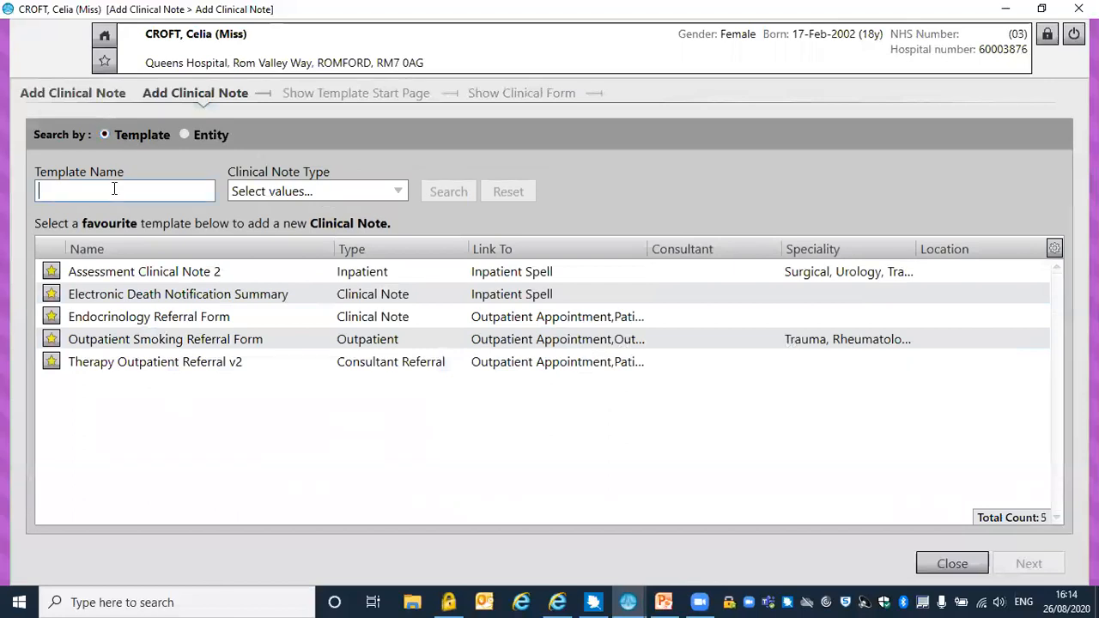
{"action": "type", "text": "CLI"}
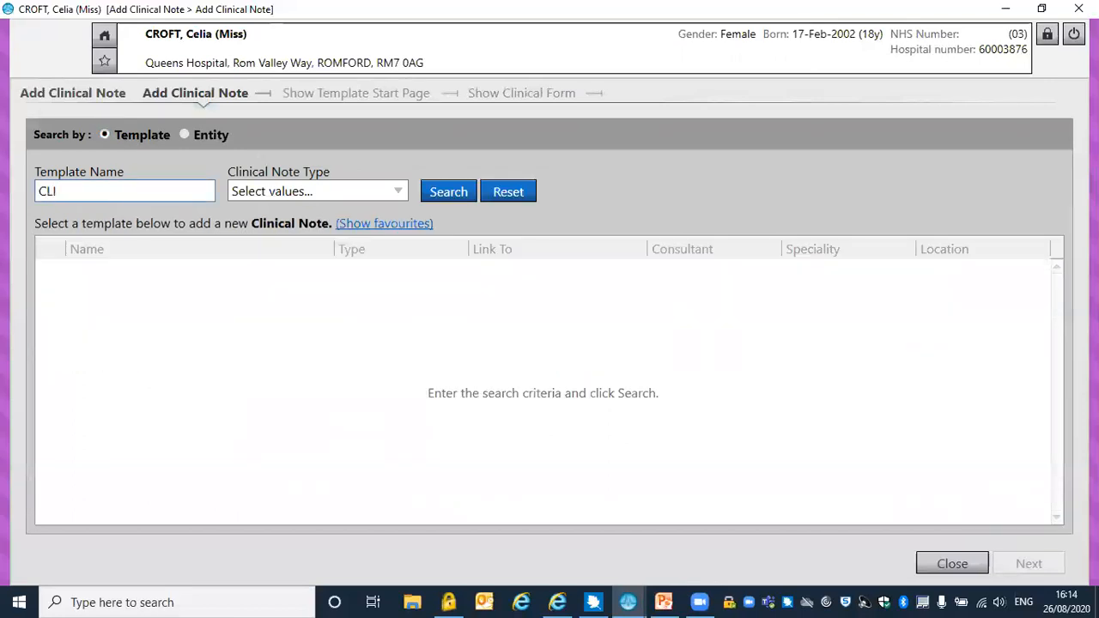
{"action": "type", "text": "N"}
{"action": "key", "text": "Return"}
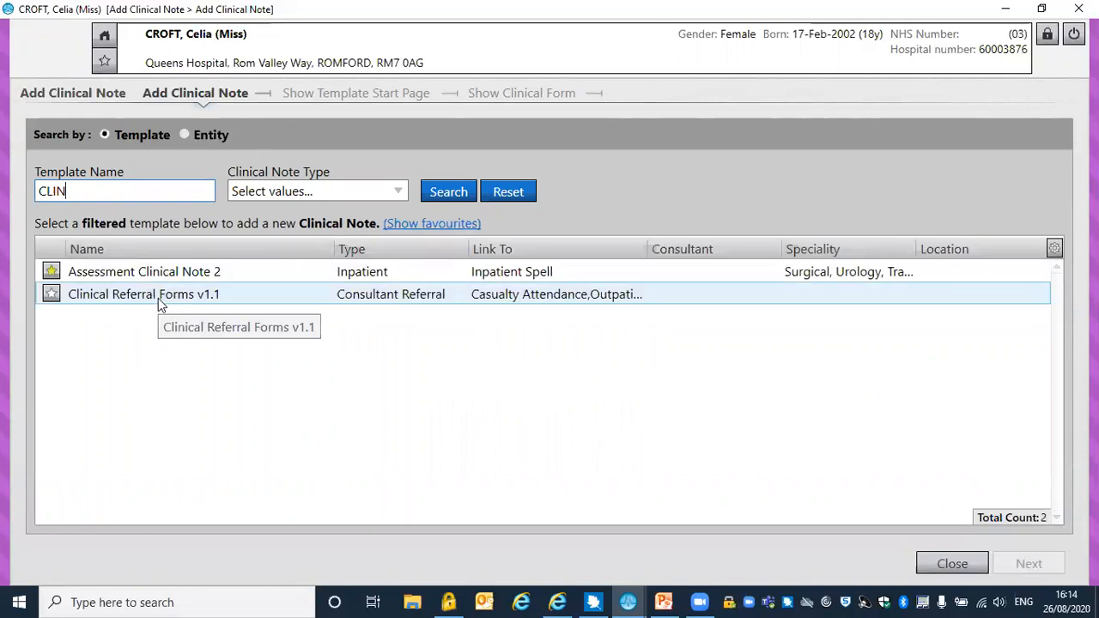
Mark the Clinical Referral Forms v1.1 template as a favourite and open it with Outpatient Appointment as the entity type
{"action": "left_click", "coordinate": [51, 293]}
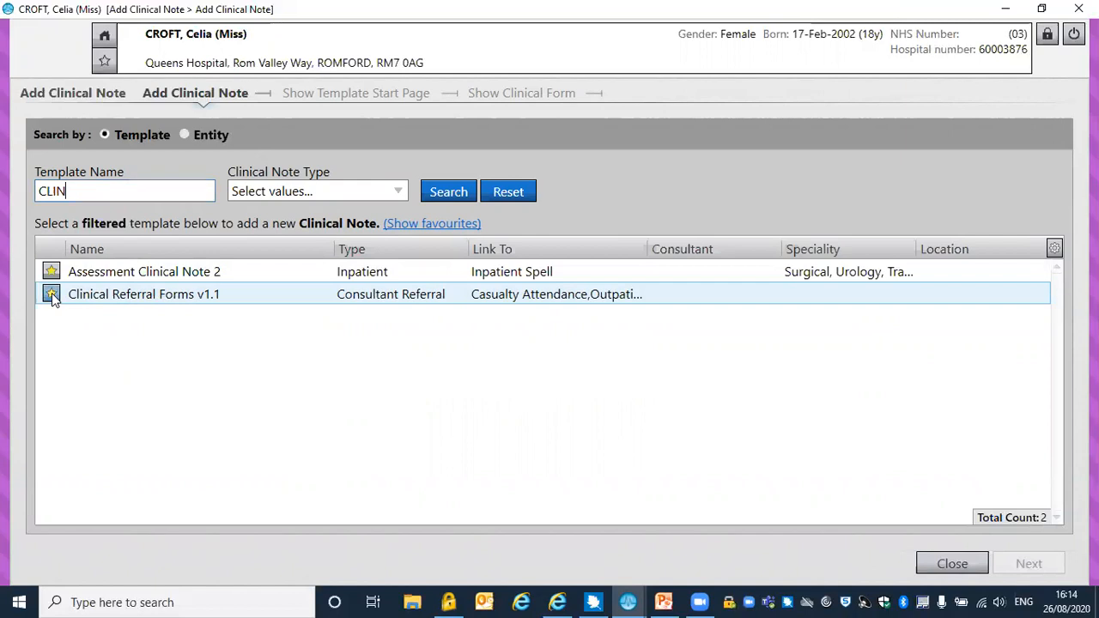
{"action": "double_click", "coordinate": [119, 295]}
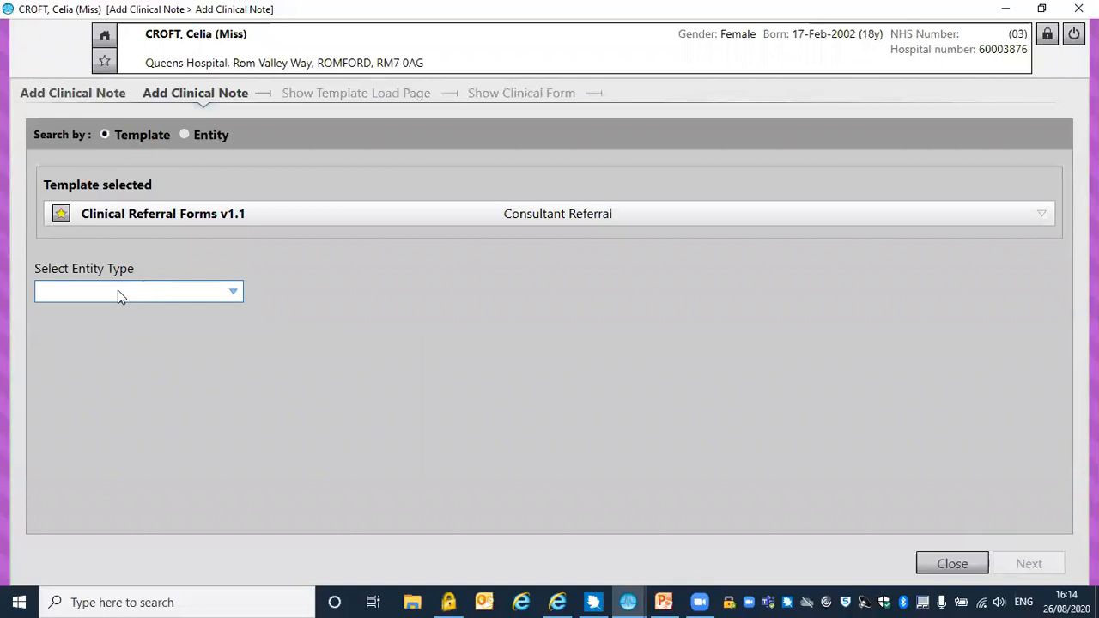
{"action": "left_click", "coordinate": [234, 295]}
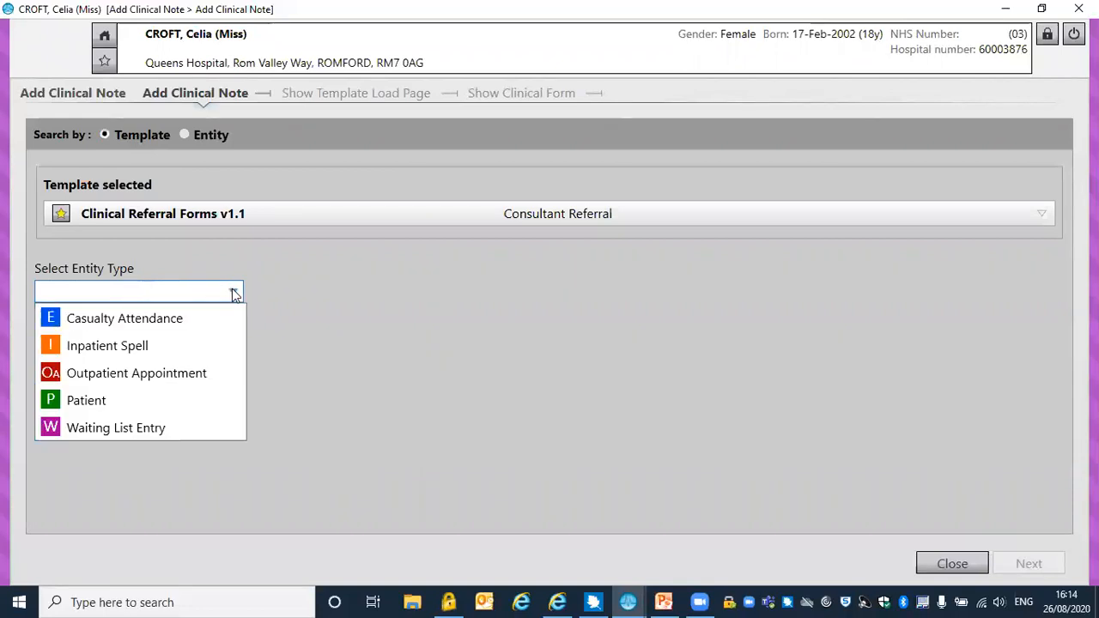
{"action": "left_click", "coordinate": [158, 376]}
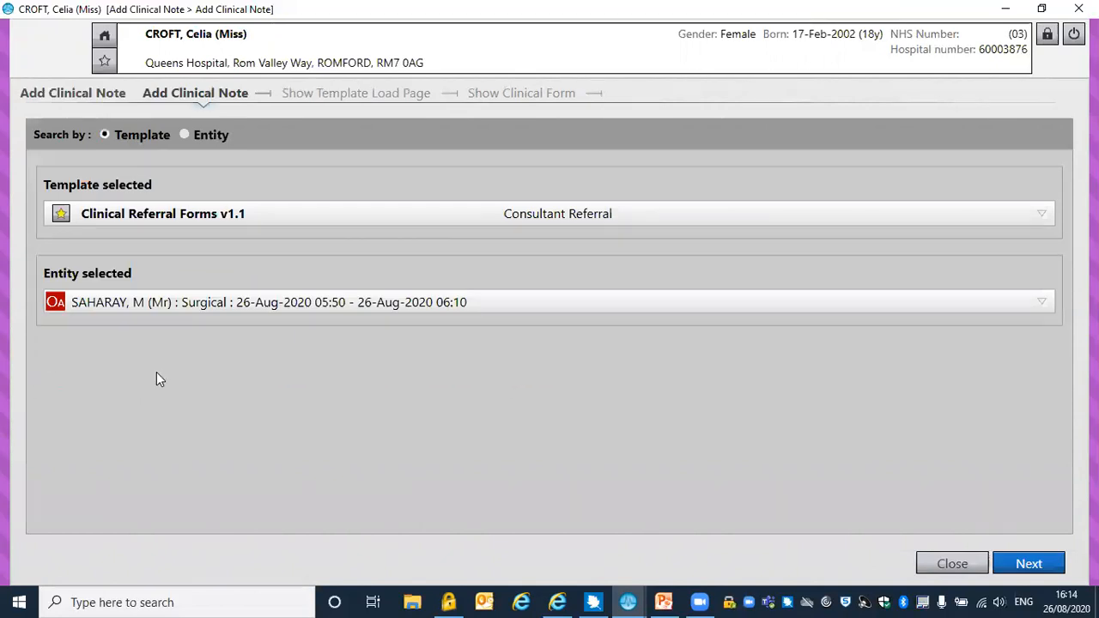
{"action": "left_click", "coordinate": [1044, 564]}
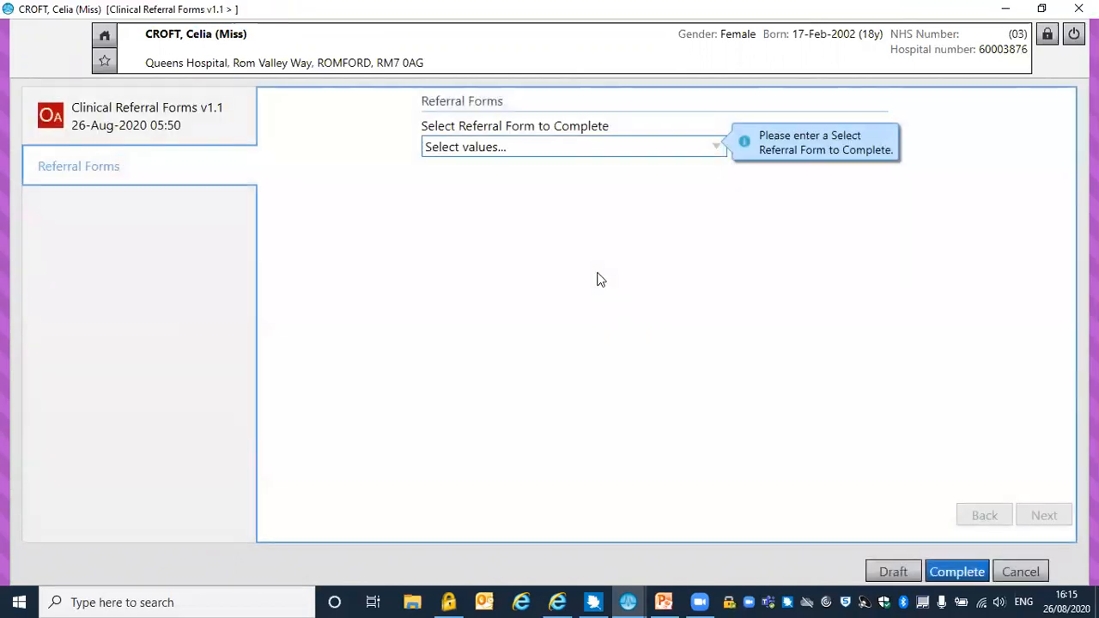
Choose Endoscopy Referral as the referral form to complete and display its Referral Details page
{"action": "left_click", "coordinate": [716, 148]}
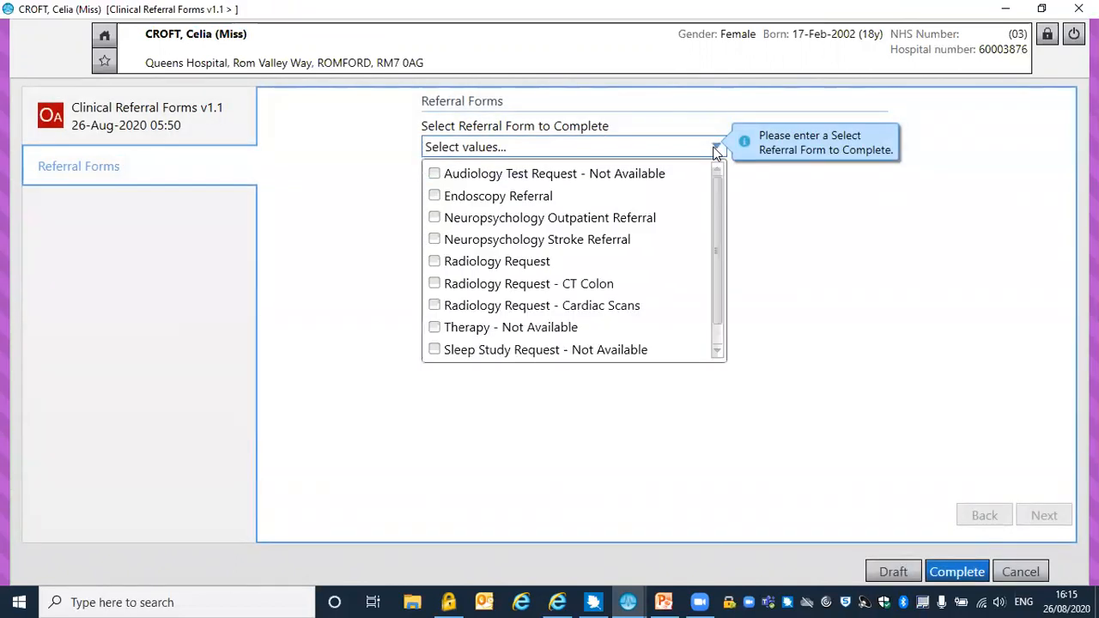
{"action": "left_click", "coordinate": [436, 198]}
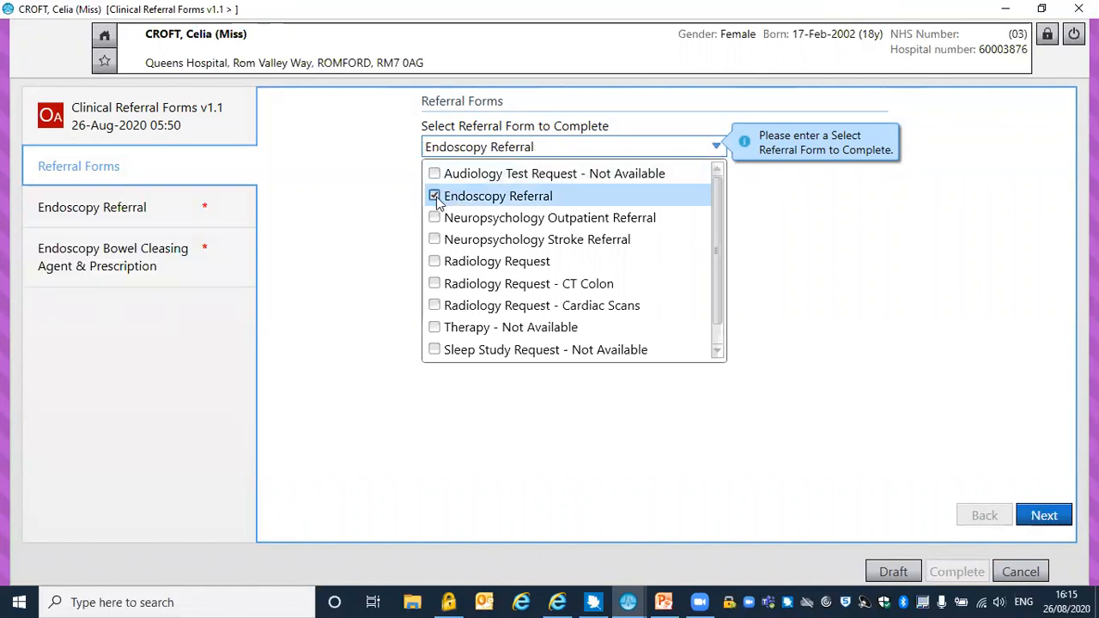
{"action": "left_click", "coordinate": [659, 144]}
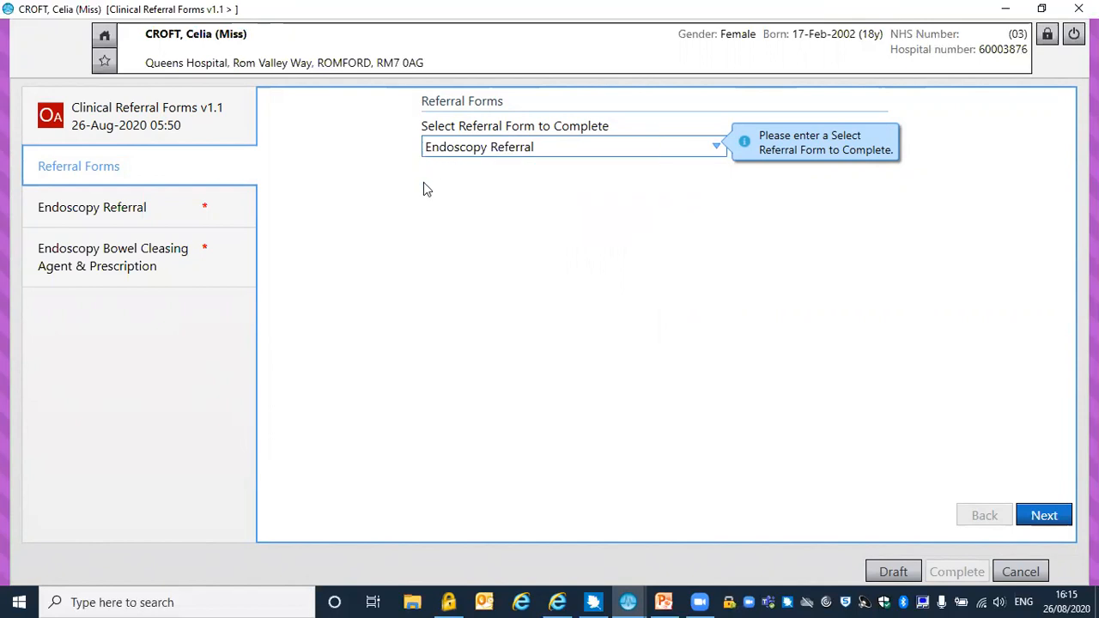
{"action": "left_click", "coordinate": [565, 153]}
{"action": "left_click", "coordinate": [565, 153]}
{"action": "left_click", "coordinate": [1040, 516]}
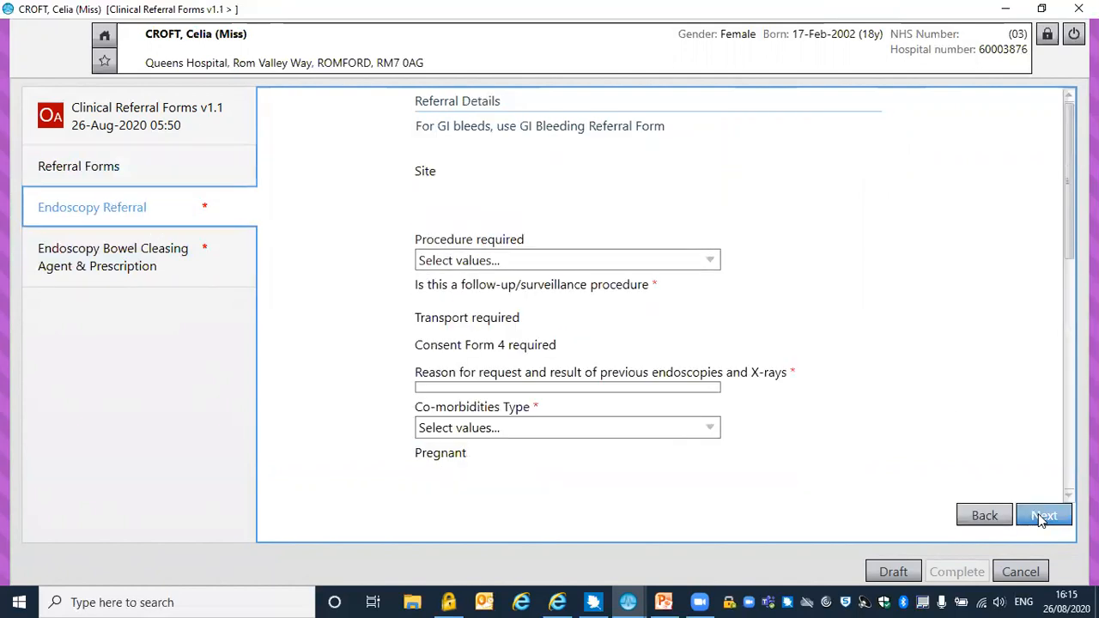
{"action": "left_click", "coordinate": [1041, 513]}
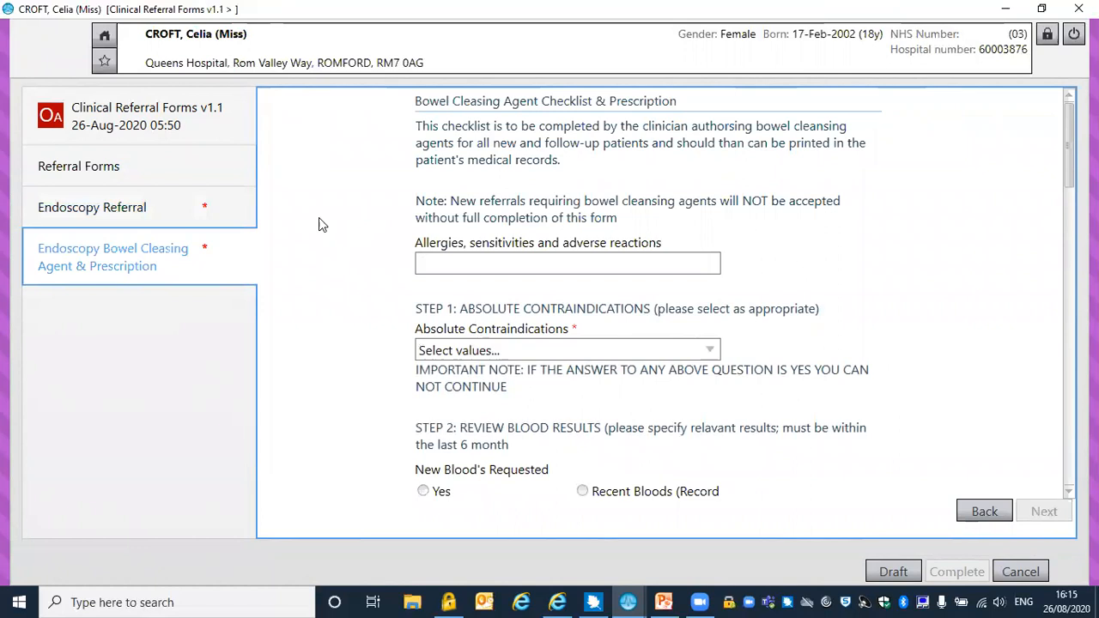
{"action": "left_click", "coordinate": [241, 218]}
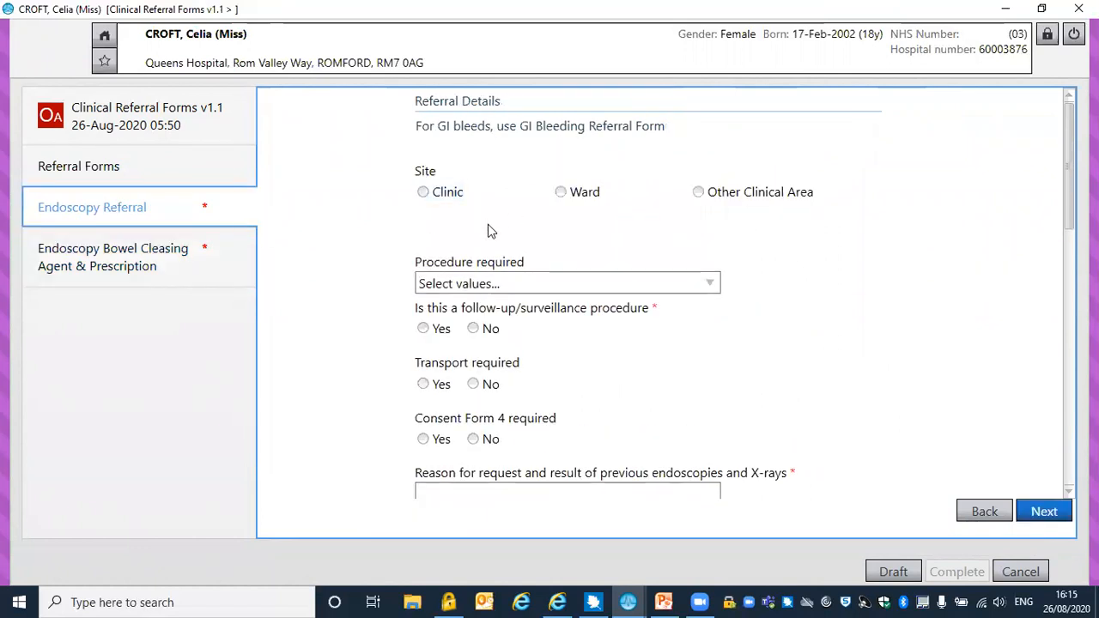
Set the referral site to Clinic and the required procedure to Colonoscopy – H229
{"action": "left_click", "coordinate": [425, 195]}
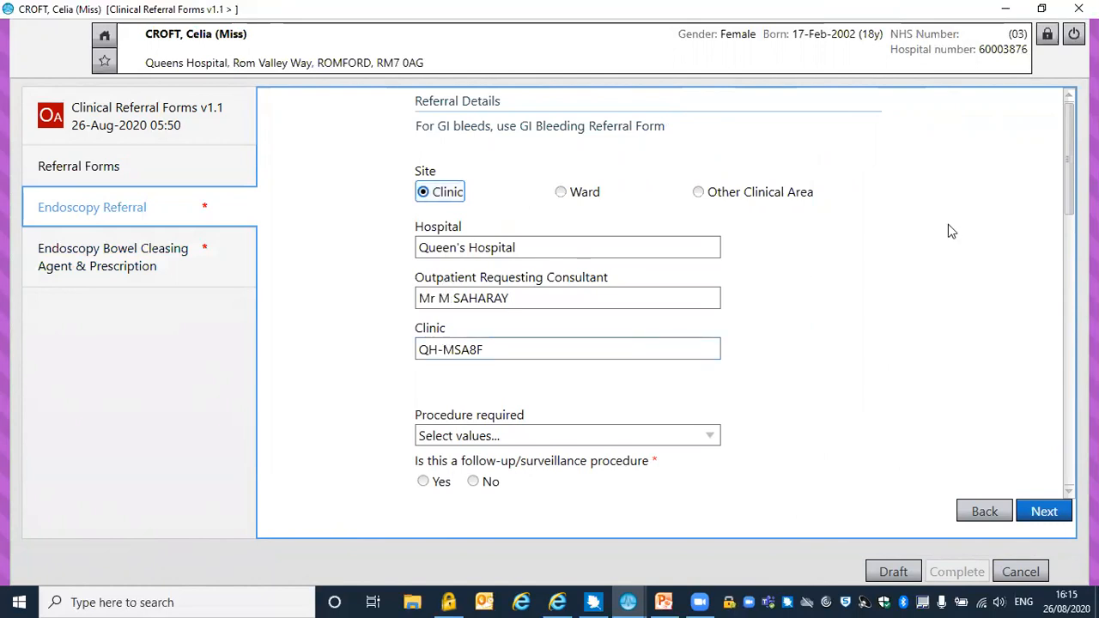
{"action": "left_click_drag", "start_coordinate": [1068, 178], "coordinate": [1063, 249]}
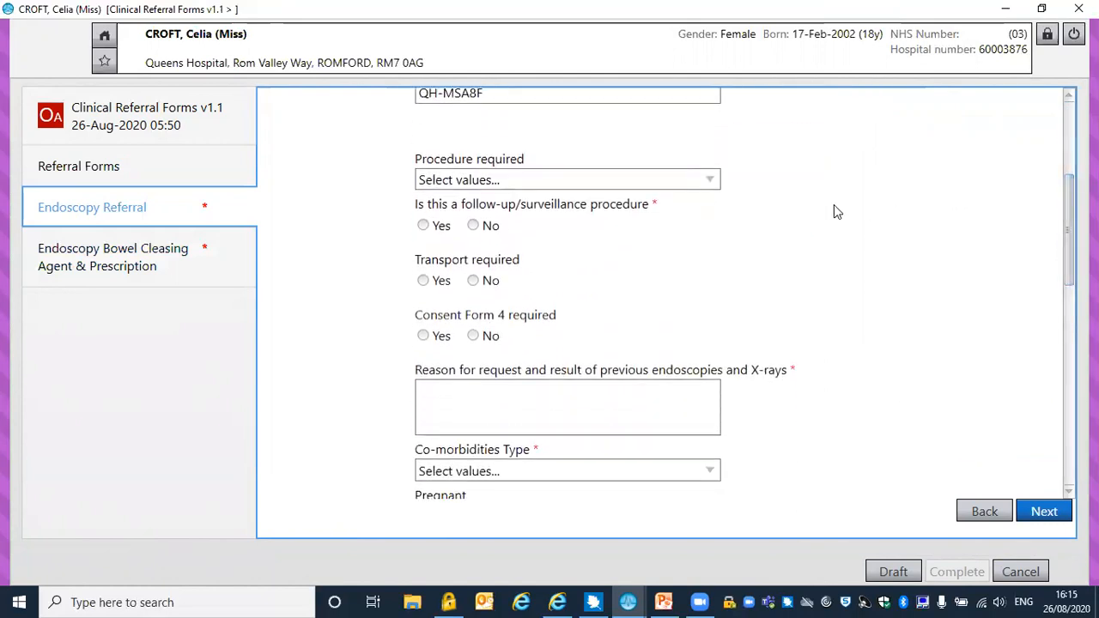
{"action": "left_click", "coordinate": [706, 180]}
{"action": "left_click", "coordinate": [427, 250]}
{"action": "left_click", "coordinate": [593, 155]}
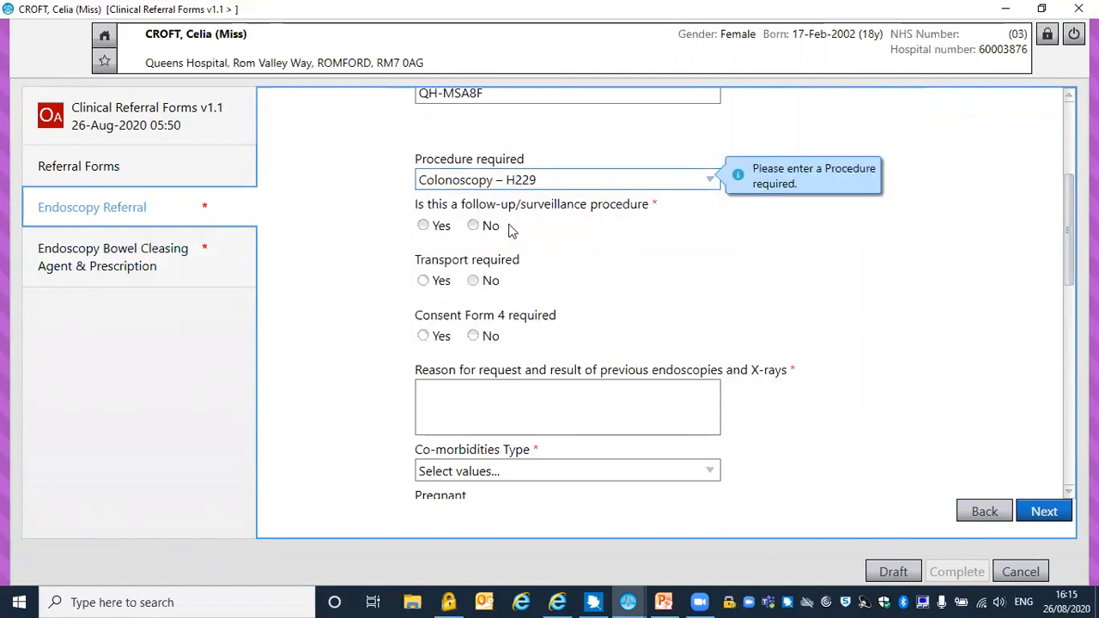
Answer No for follow-up, transport and Consent Form 4, set urgency to Routine, and enter ENTER TEXT as the reason for request
{"action": "left_click", "coordinate": [472, 226]}
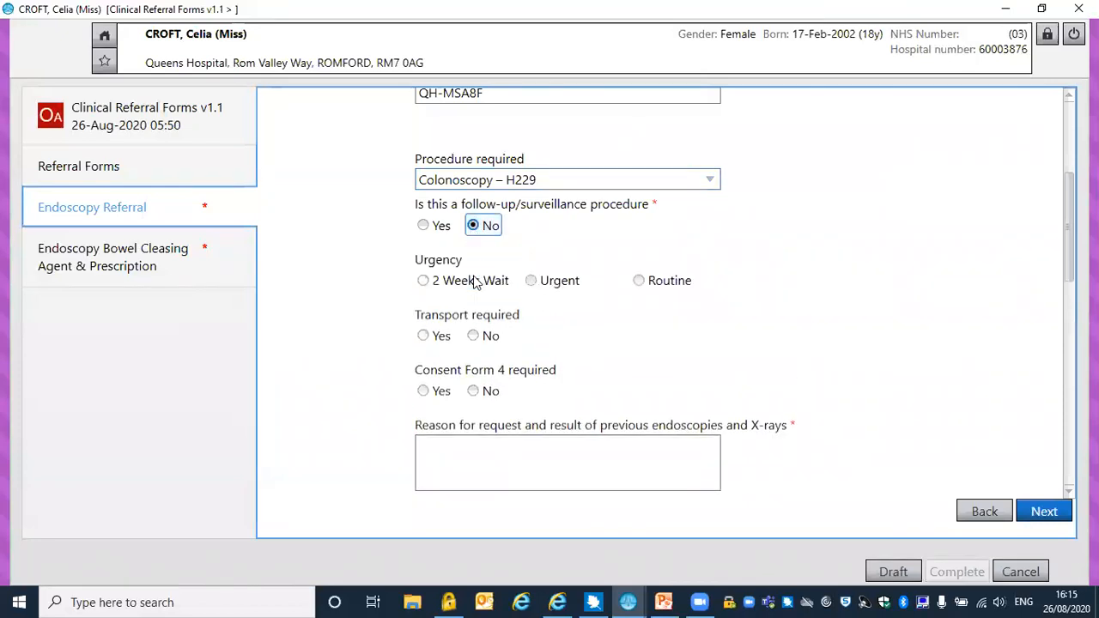
{"action": "left_click", "coordinate": [639, 282]}
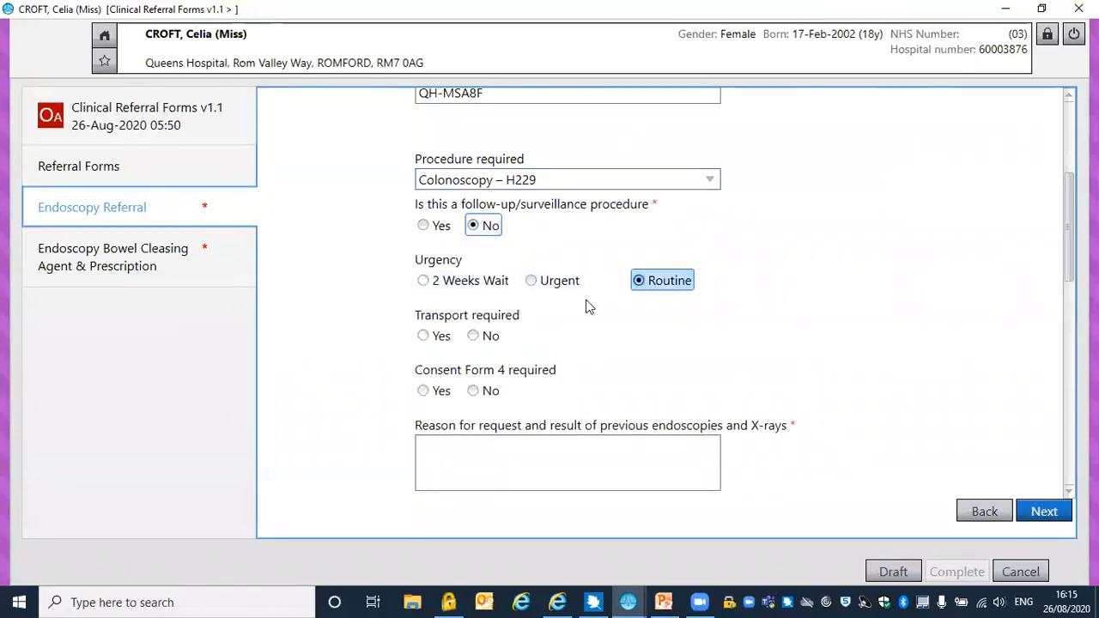
{"action": "left_click", "coordinate": [477, 337]}
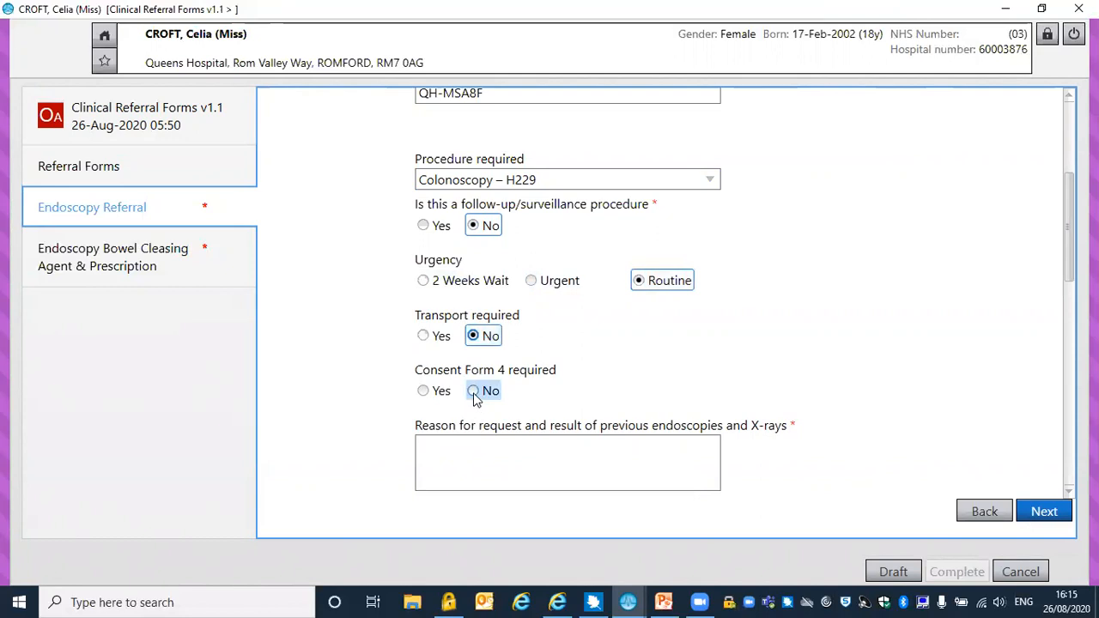
{"action": "left_click", "coordinate": [473, 393]}
{"action": "left_click", "coordinate": [451, 477]}
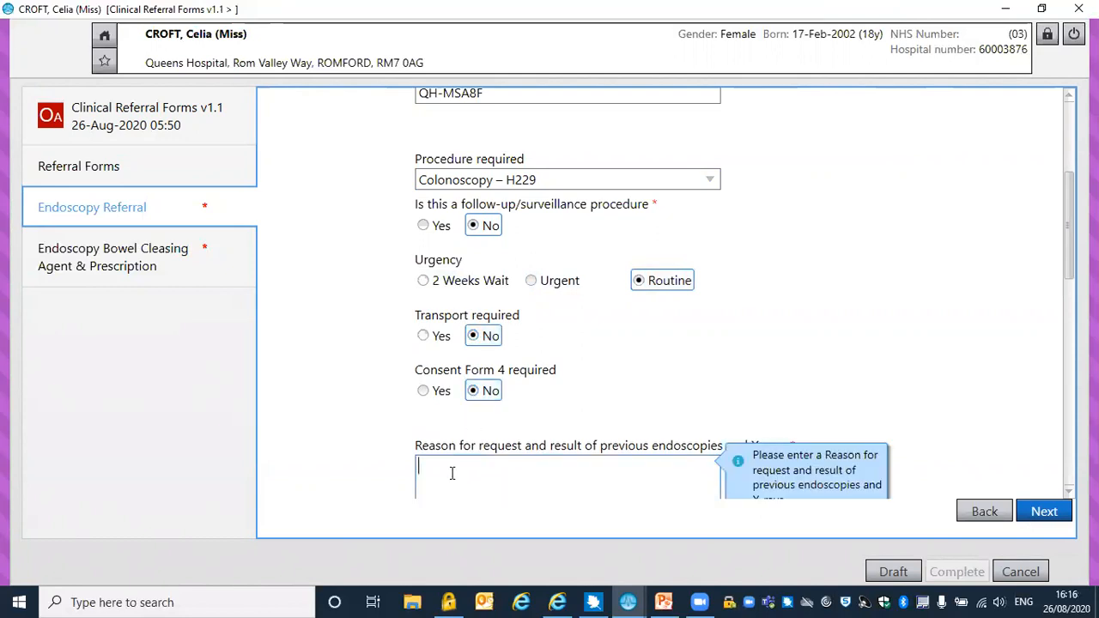
{"action": "type", "text": "ENTER TEXT"}
Set the co-morbidities type to None and enter TEXT as the additional co-morbidities
{"action": "left_click_drag", "start_coordinate": [1069, 235], "coordinate": [1063, 309]}
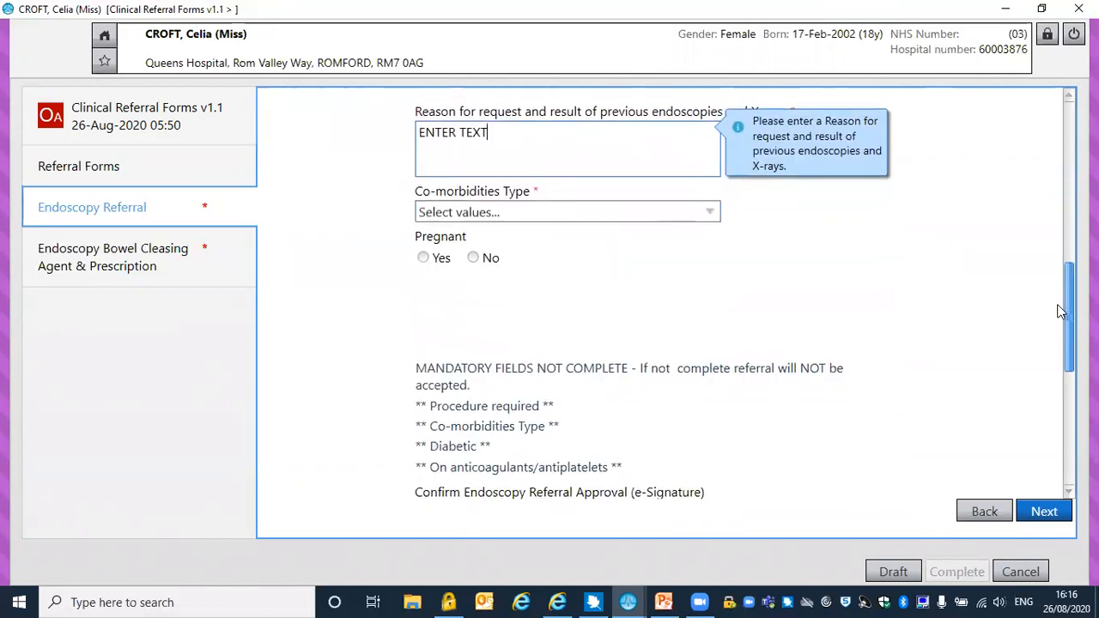
{"action": "left_click", "coordinate": [687, 215]}
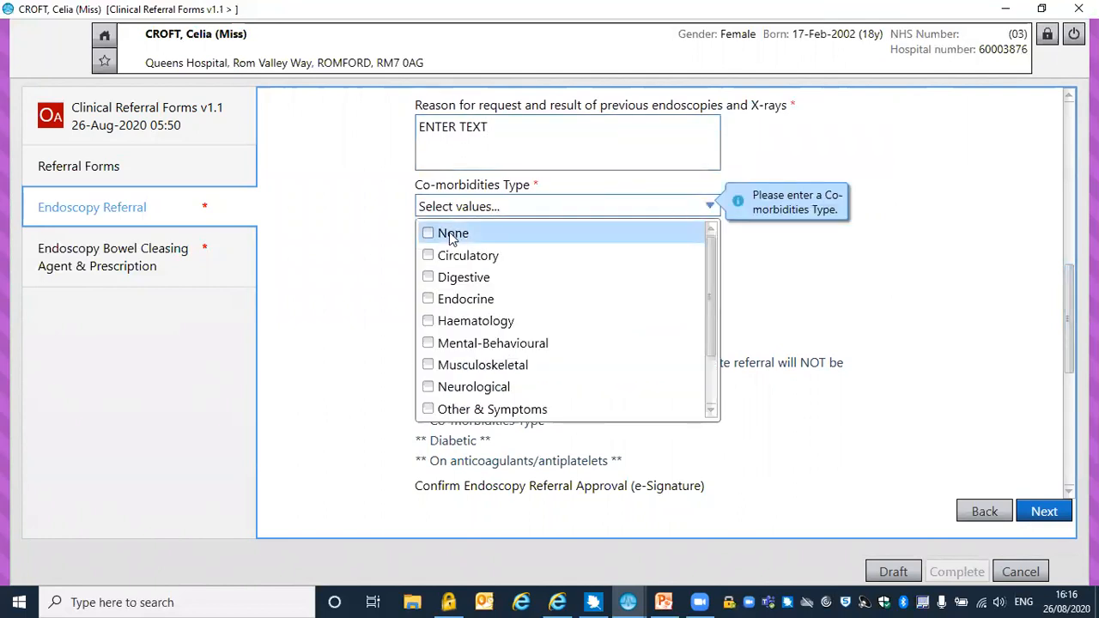
{"action": "left_click", "coordinate": [449, 231]}
{"action": "left_click", "coordinate": [661, 190]}
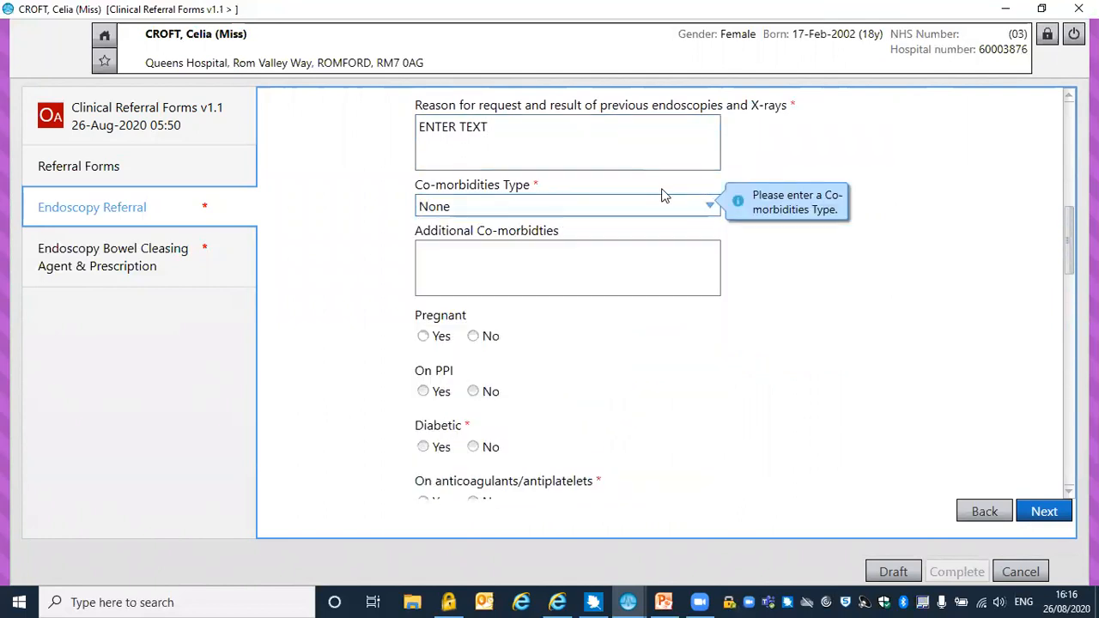
{"action": "left_click", "coordinate": [465, 264]}
{"action": "type", "text": "TEXT"}
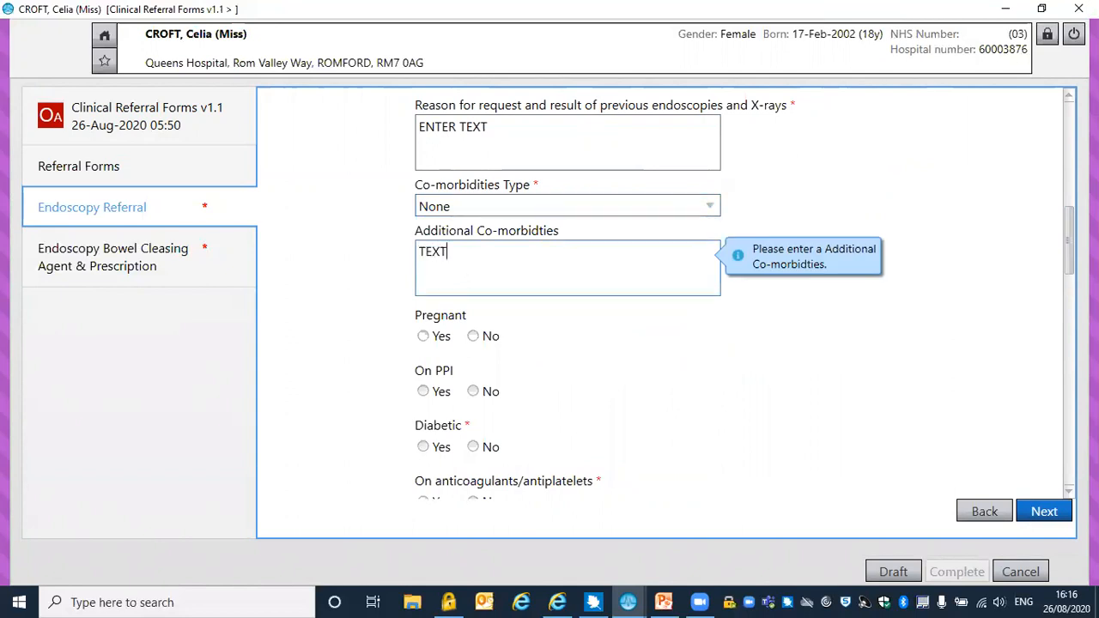
Answer No for pregnant, on PPI, diabetic, on anticoagulants/antiplatelets and pre-assessment required
{"action": "left_click", "coordinate": [473, 336]}
{"action": "left_click", "coordinate": [474, 392]}
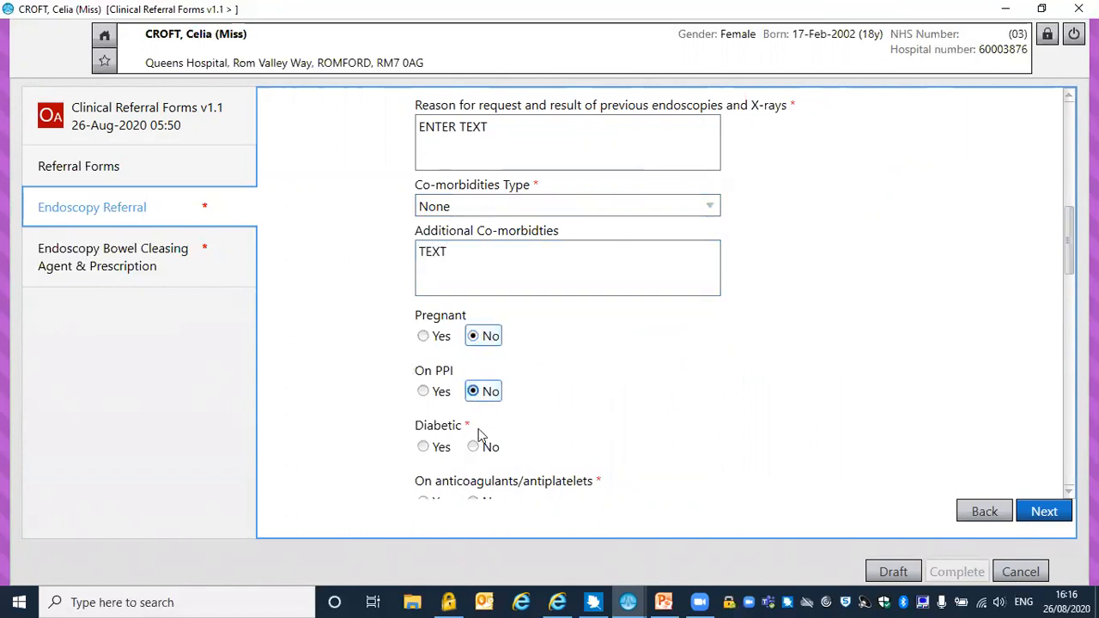
{"action": "left_click", "coordinate": [477, 447]}
{"action": "left_click_drag", "start_coordinate": [1068, 258], "coordinate": [1065, 296]}
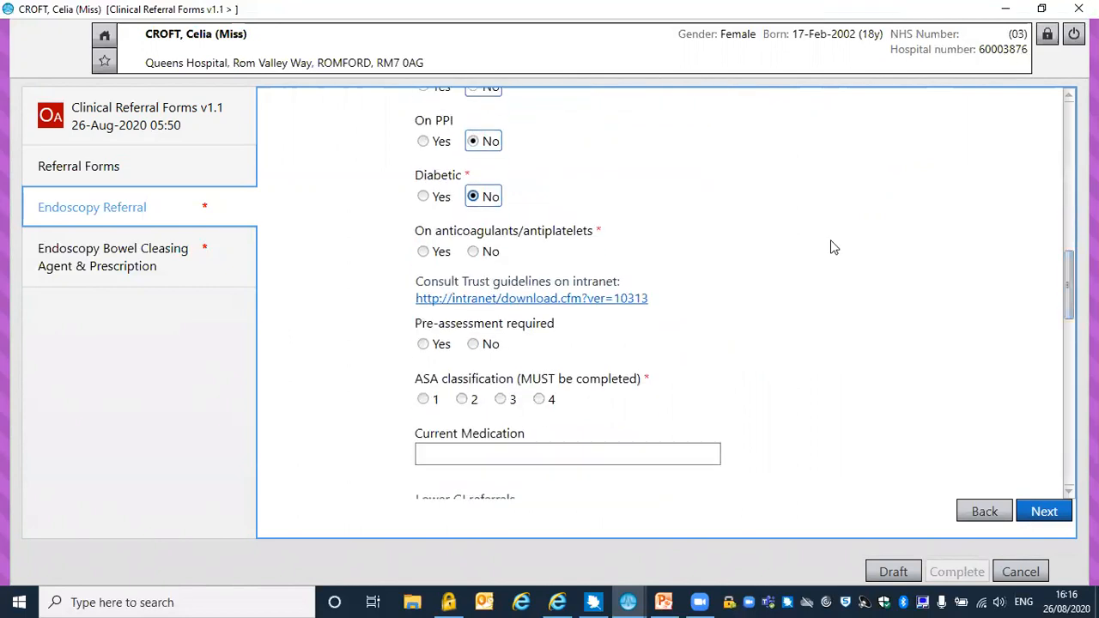
{"action": "left_click", "coordinate": [473, 253]}
{"action": "left_click", "coordinate": [473, 344]}
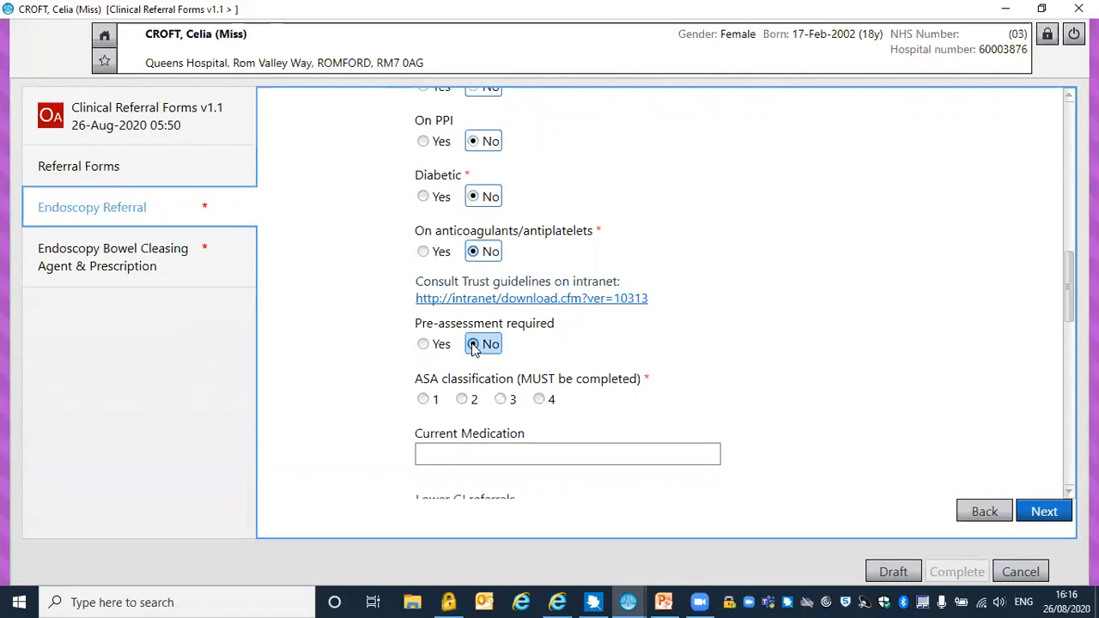
Set the ASA classification to 4 and enter TEXT as the current medication
{"action": "left_click", "coordinate": [539, 399]}
{"action": "left_click", "coordinate": [509, 451]}
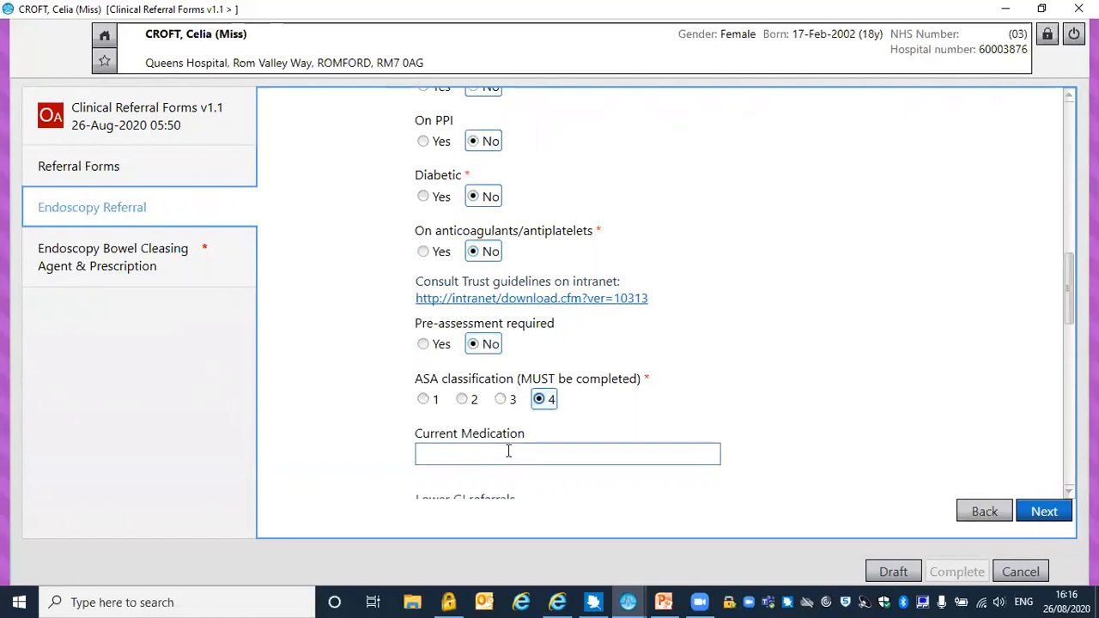
{"action": "type", "text": "TEXT"}
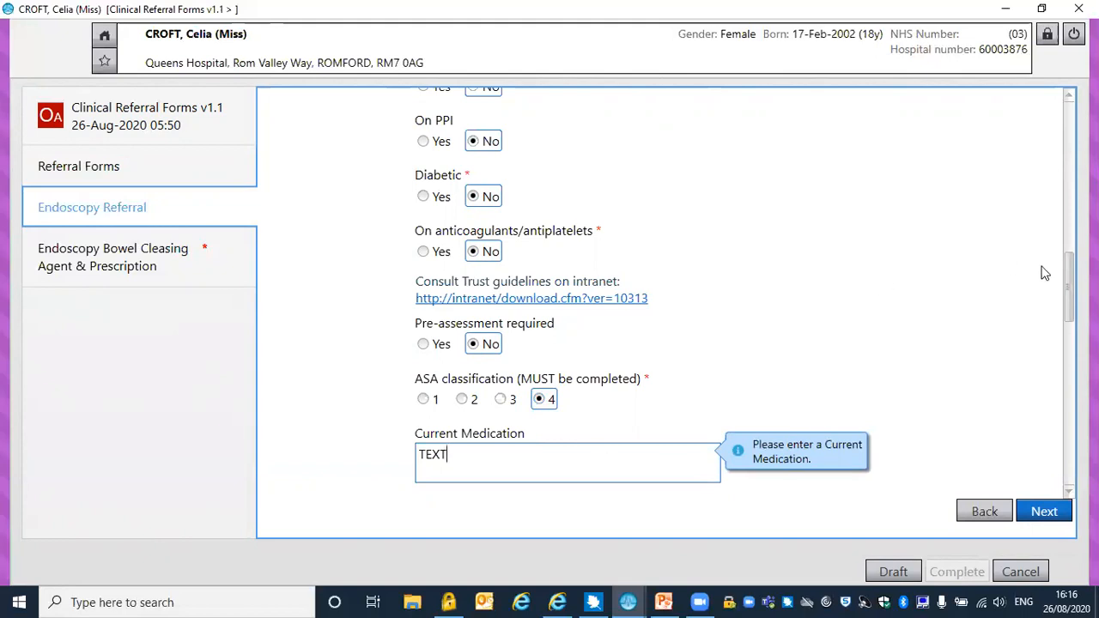
Answer No for procedure explained to the patient and enema required, and enter the Bleep/Dect number
{"action": "left_click_drag", "start_coordinate": [1065, 287], "coordinate": [1062, 339]}
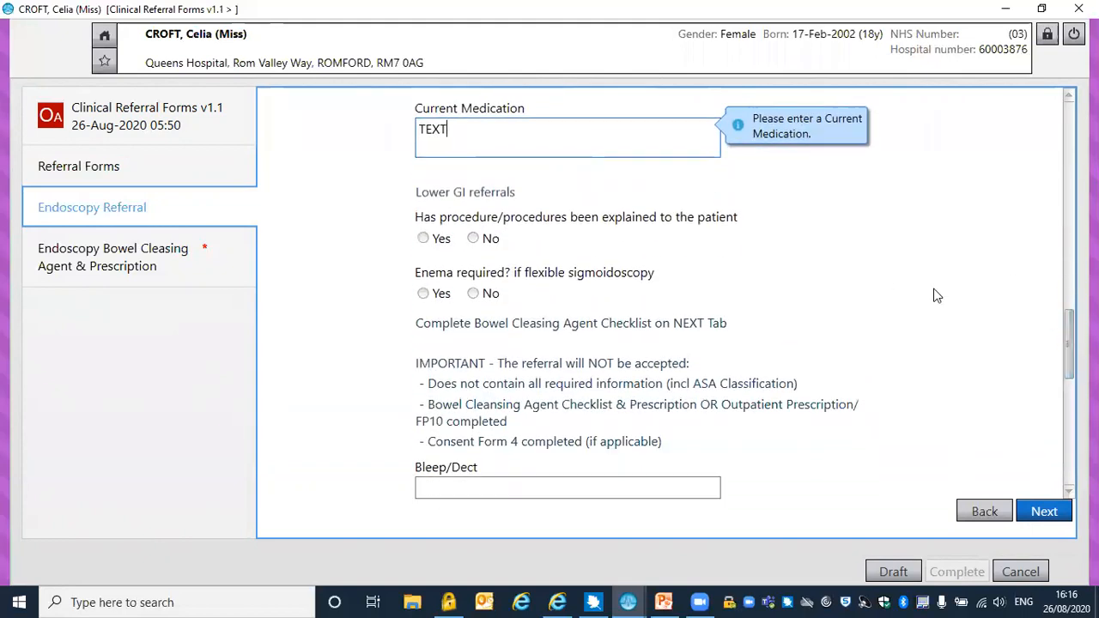
{"action": "left_click", "coordinate": [473, 241]}
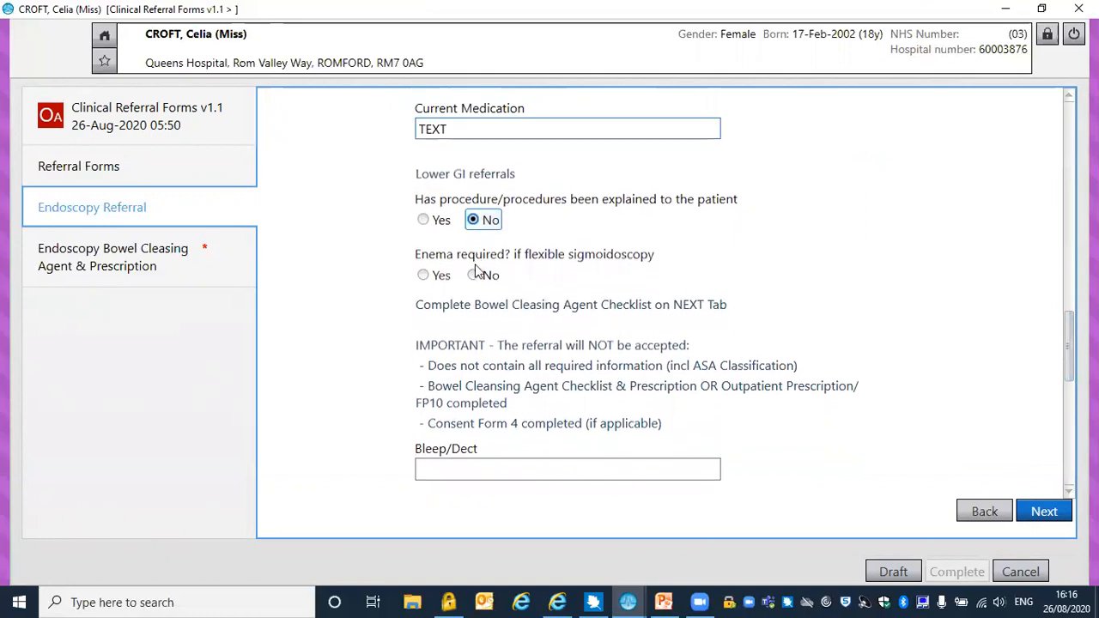
{"action": "left_click", "coordinate": [474, 281]}
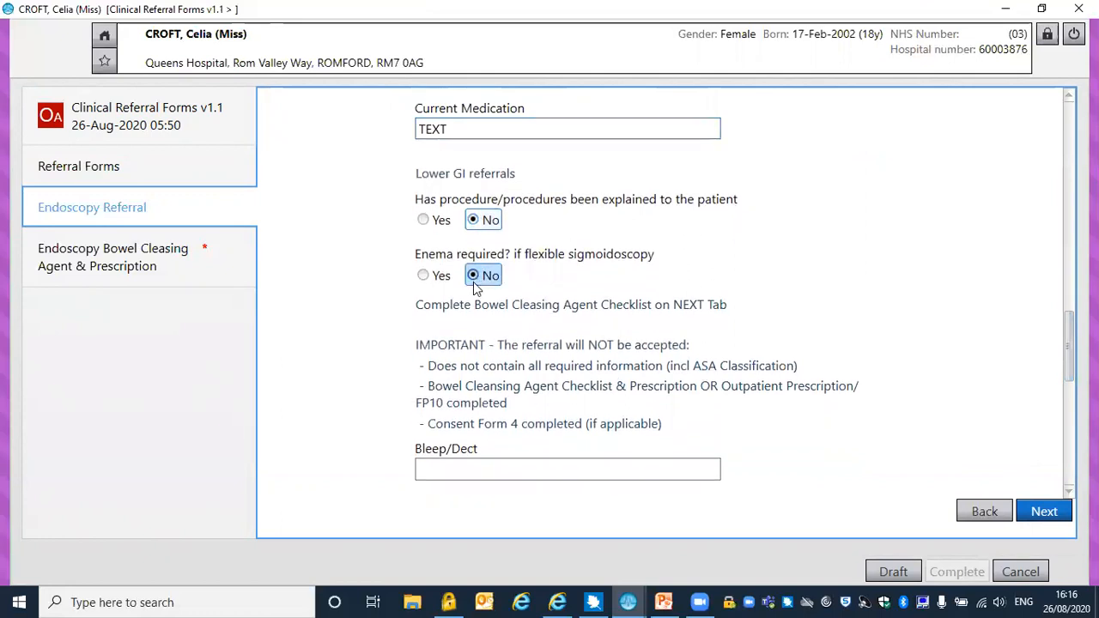
{"action": "left_click", "coordinate": [476, 466]}
{"action": "type", "text": "1234"}
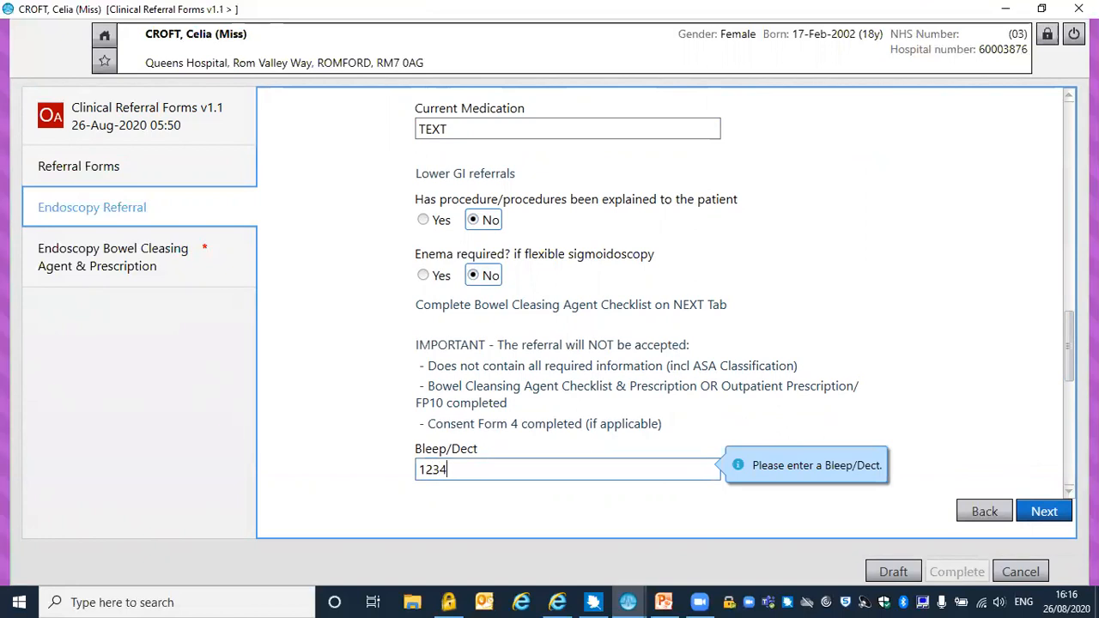
Mark the referral details as reviewed and approve the endoscopy referral with the e-signature
{"action": "scroll", "coordinate": [878, 354], "scroll_direction": "down", "scroll_amount": 3}
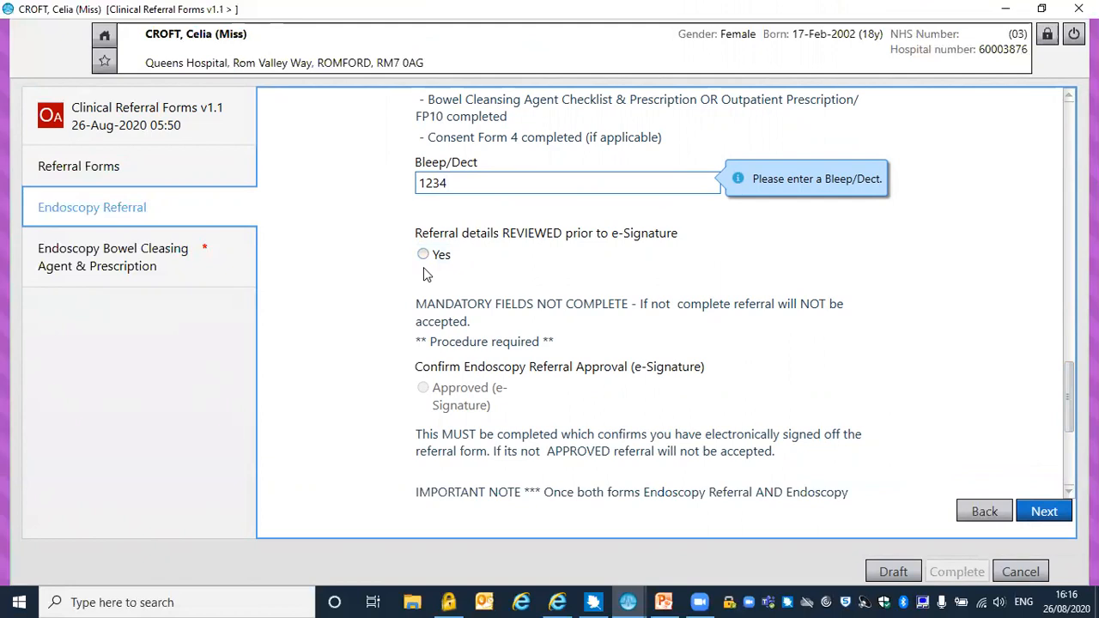
{"action": "left_click", "coordinate": [422, 255]}
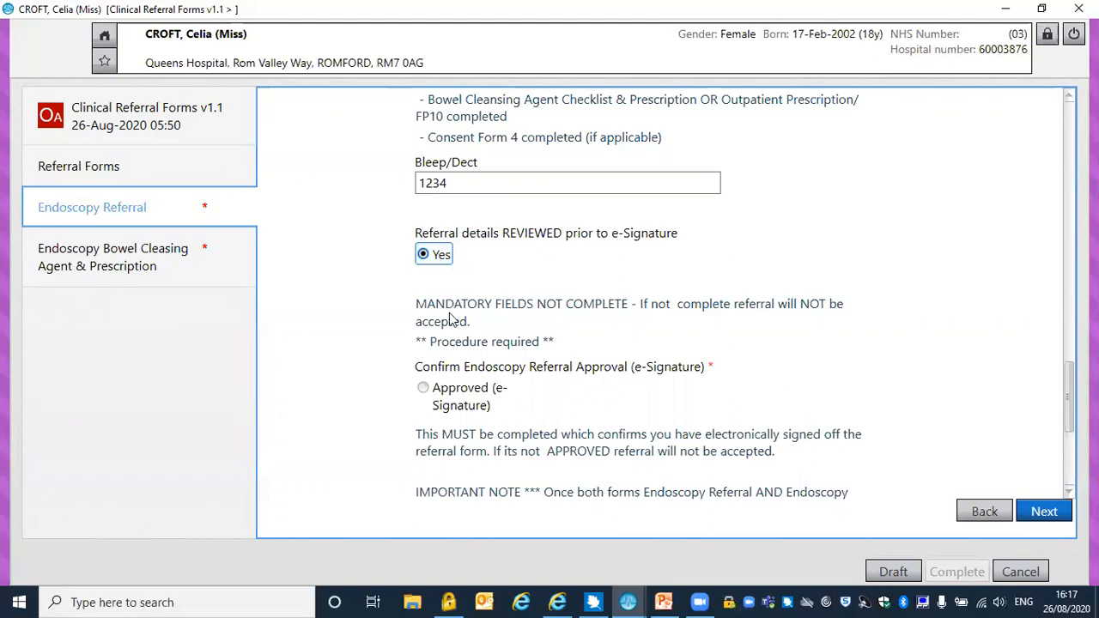
{"action": "left_click", "coordinate": [423, 389]}
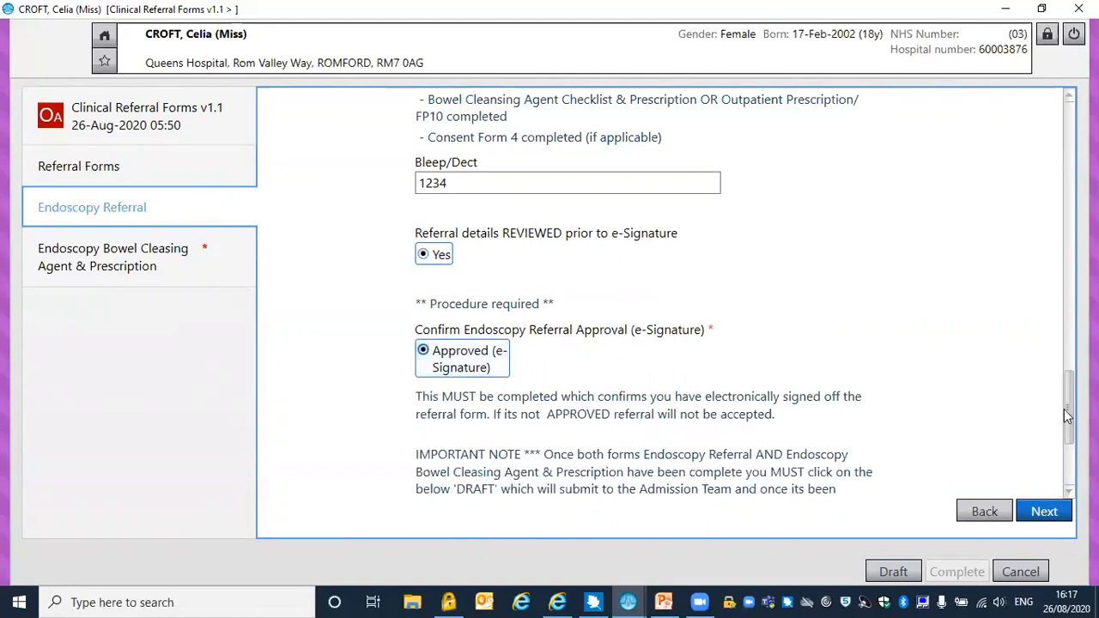
{"action": "left_click_drag", "start_coordinate": [1064, 409], "coordinate": [1065, 452]}
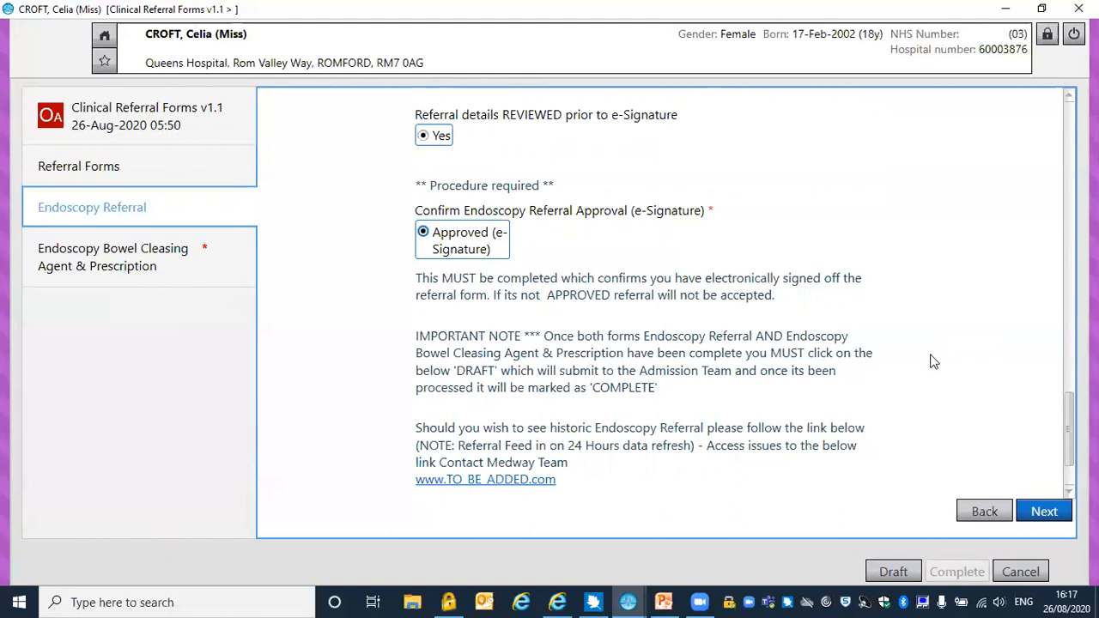
On the Endoscopy Bowel Cleasing Agent & Prescription form, enter NKTD for allergies and set Absolute Contraindications to GI obstruction, ileus or perforation
{"action": "left_click", "coordinate": [154, 257]}
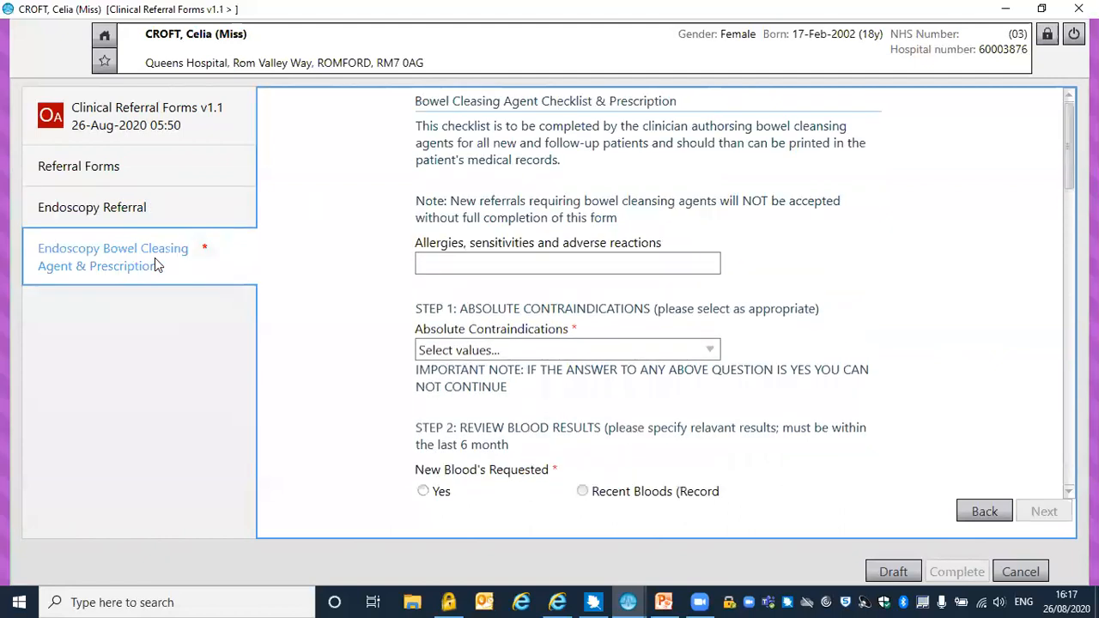
{"action": "left_click", "coordinate": [435, 263]}
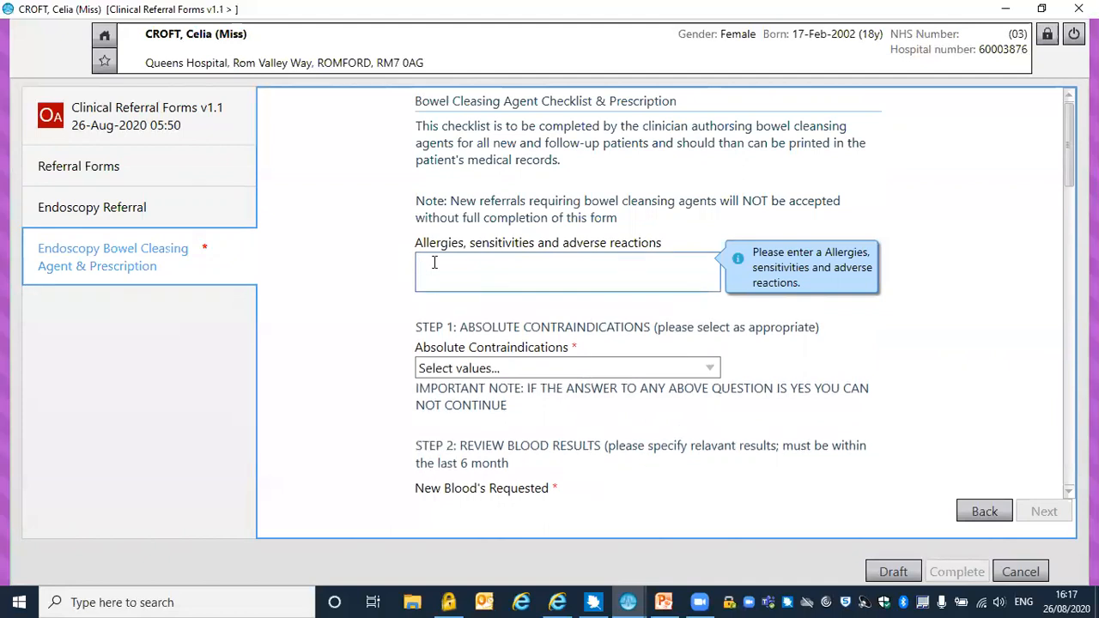
{"action": "type", "text": "NKTD"}
{"action": "left_click", "coordinate": [466, 369]}
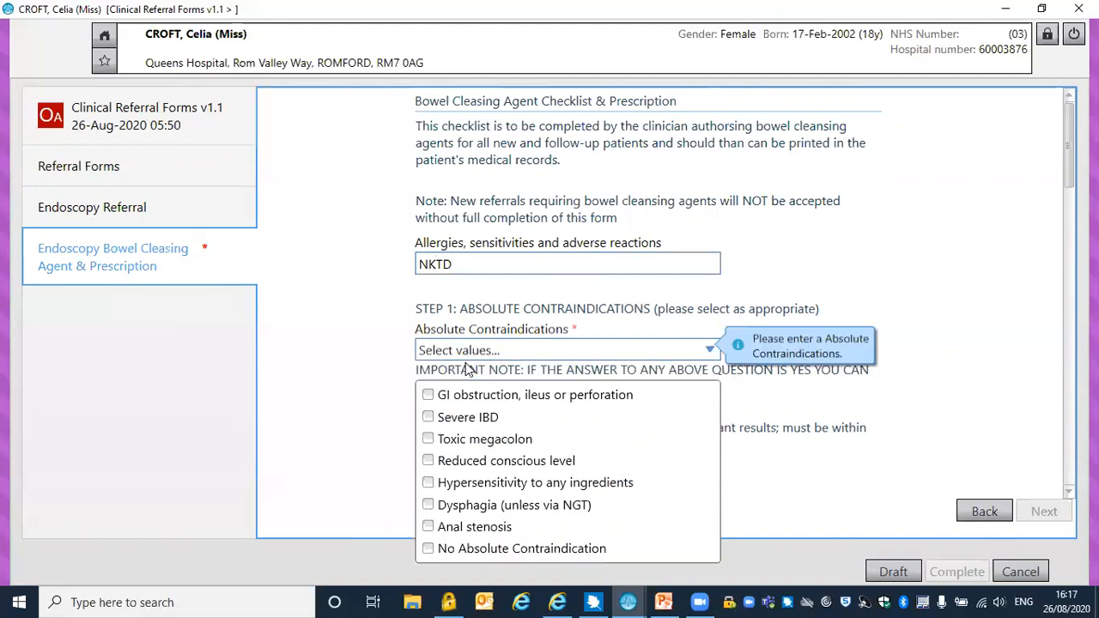
{"action": "left_click", "coordinate": [428, 395]}
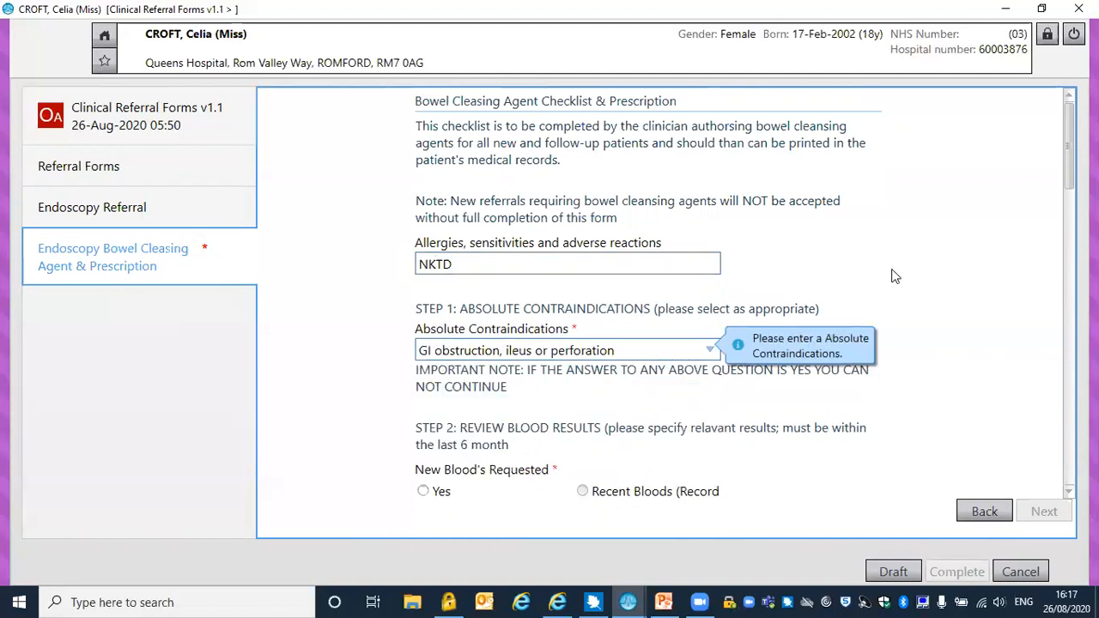
Answer Yes for new bloods requested and No for ACE/ARB, diuretics and NSAIDs
{"action": "scroll", "coordinate": [1058, 230], "scroll_direction": "down", "scroll_amount": 3}
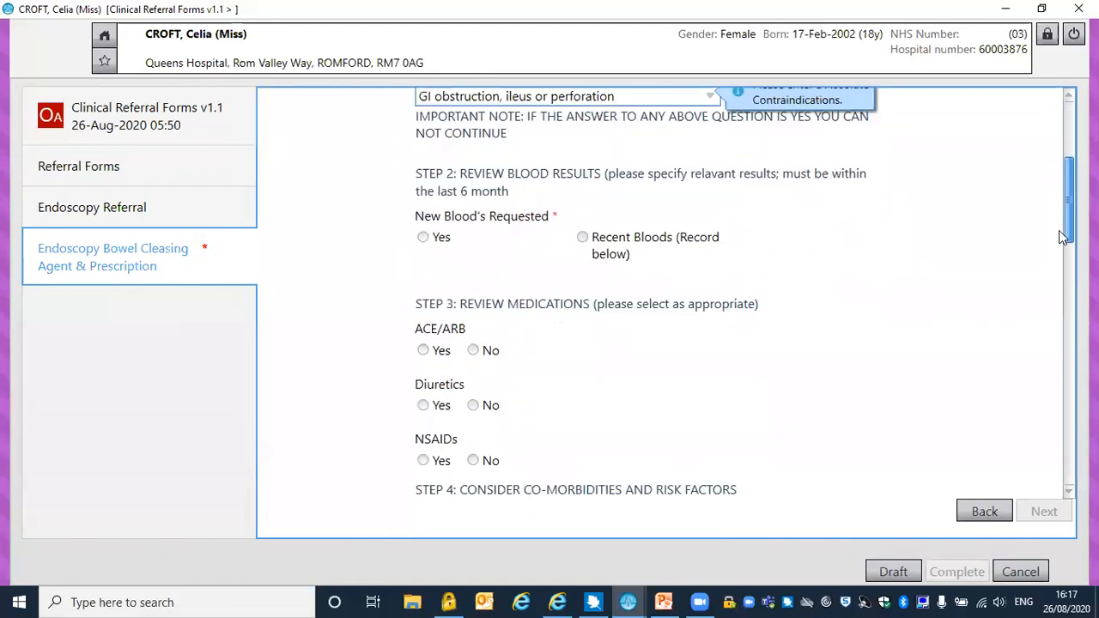
{"action": "left_click", "coordinate": [424, 183]}
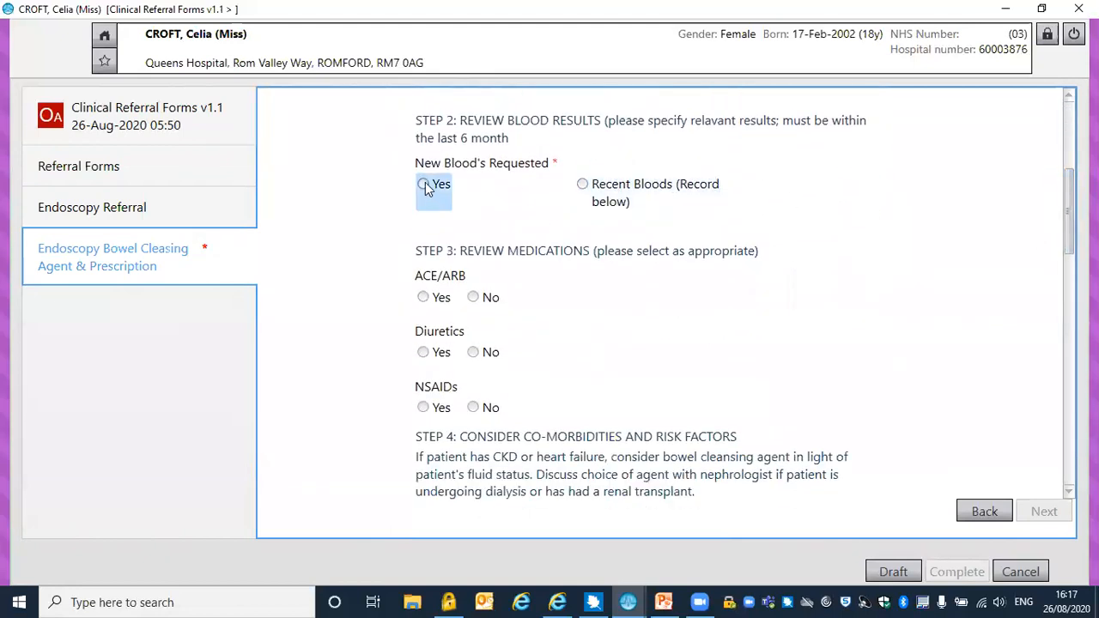
{"action": "left_click", "coordinate": [473, 297]}
{"action": "left_click", "coordinate": [475, 354]}
{"action": "left_click", "coordinate": [474, 408]}
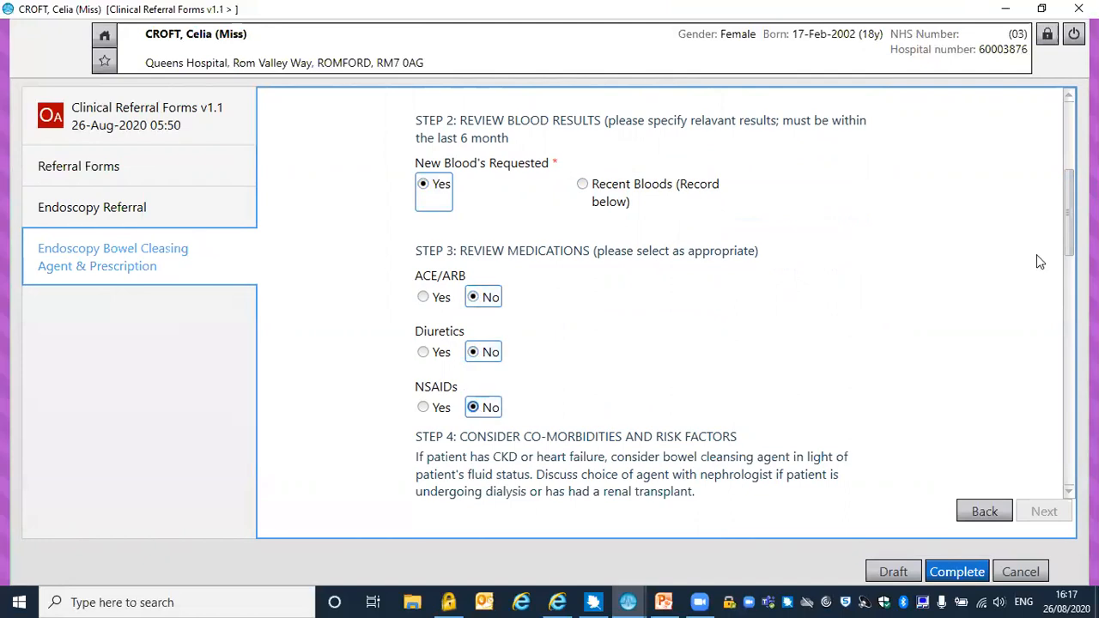
Set the bowel cleansing prescription to MoviPrep, supply two A+B sachets, take as directed
{"action": "left_click_drag", "start_coordinate": [1064, 233], "coordinate": [1057, 322]}
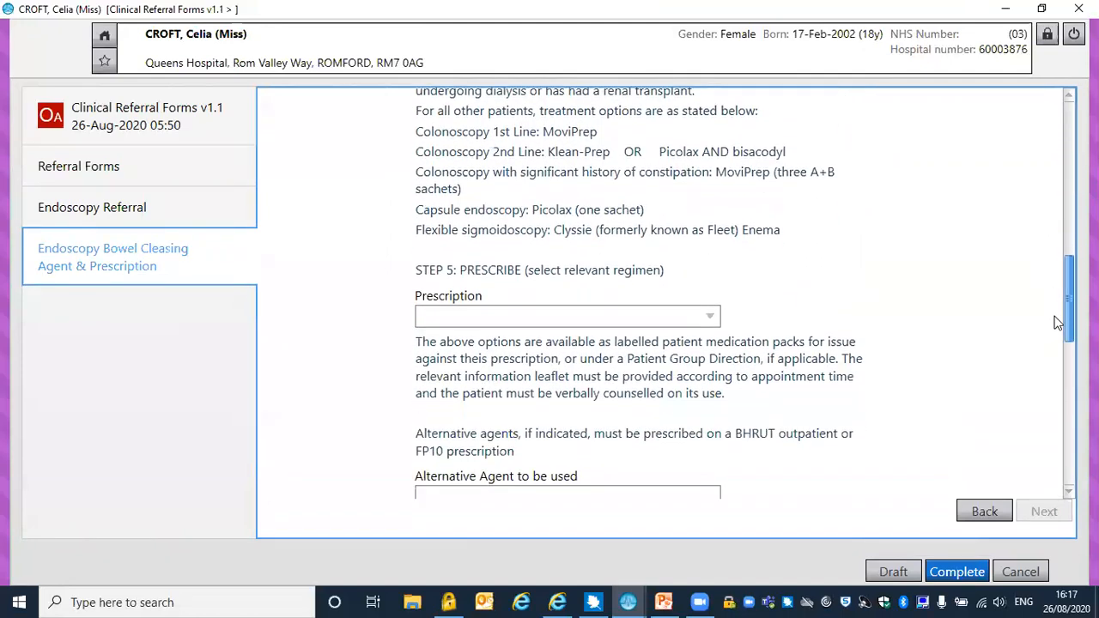
{"action": "left_click", "coordinate": [706, 318]}
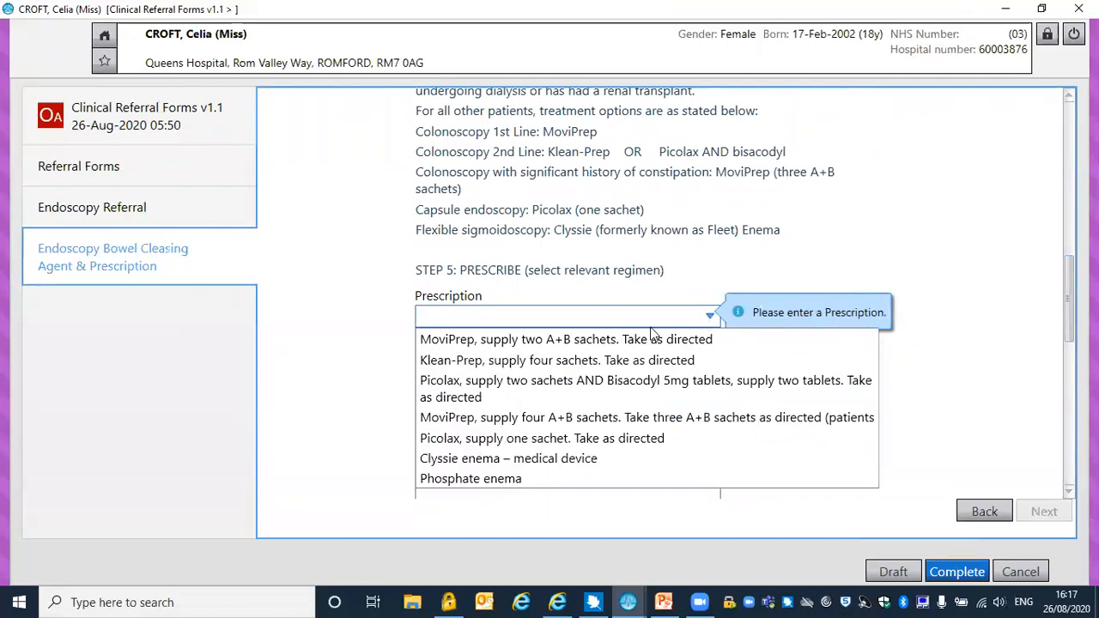
{"action": "left_click", "coordinate": [653, 340]}
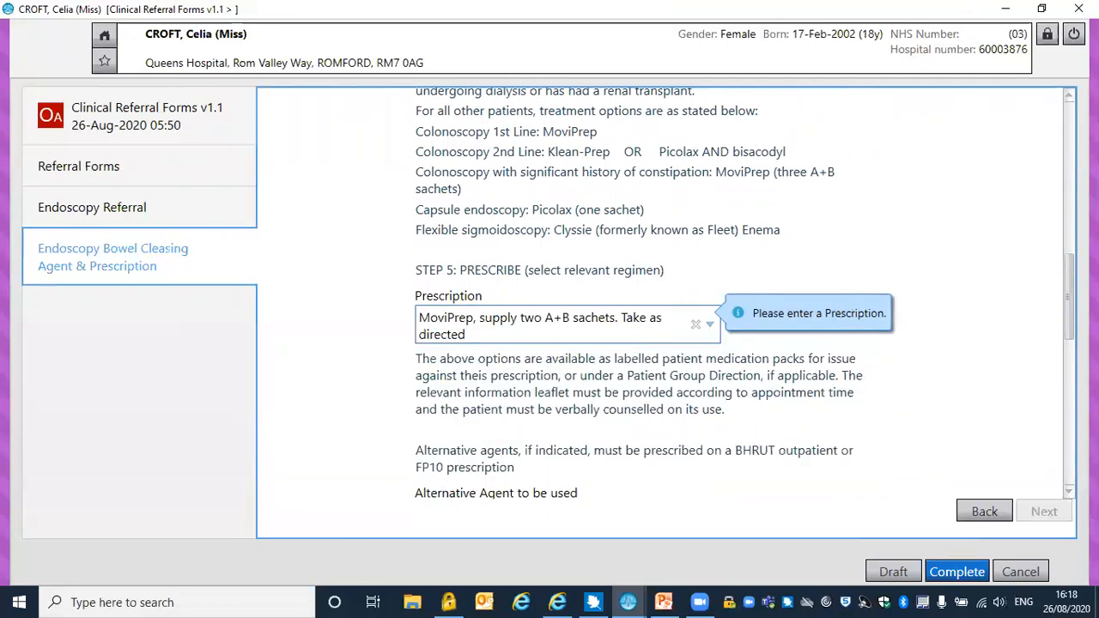
Enter Picolax as the alternative agent to be used
{"action": "left_click_drag", "start_coordinate": [1067, 277], "coordinate": [1068, 289]}
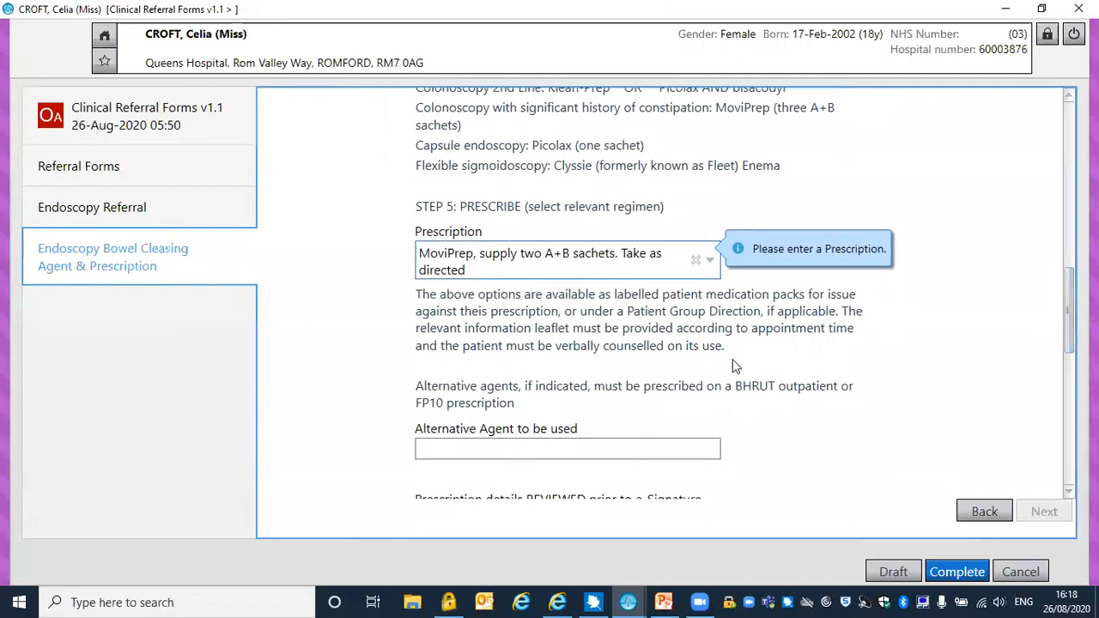
{"action": "left_click", "coordinate": [626, 450]}
{"action": "type", "text": "pICO"}
{"action": "key", "text": "BackSpace"}
{"action": "key", "text": "BackSpace"}
{"action": "key", "text": "BackSpace"}
{"action": "key", "text": "BackSpace"}
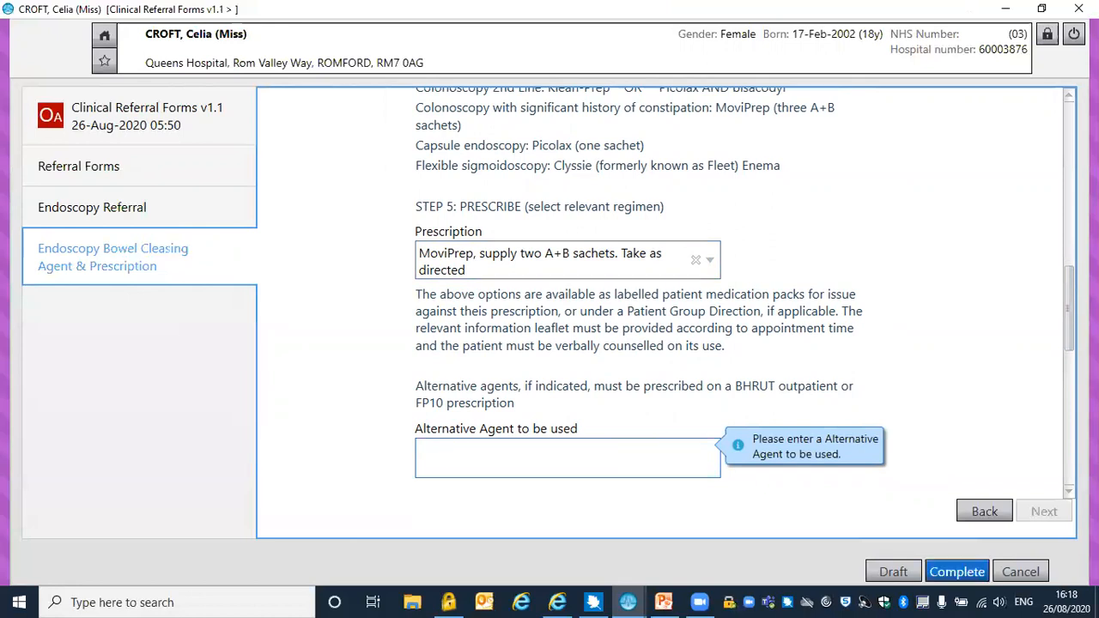
{"action": "type", "text": "Picola"}
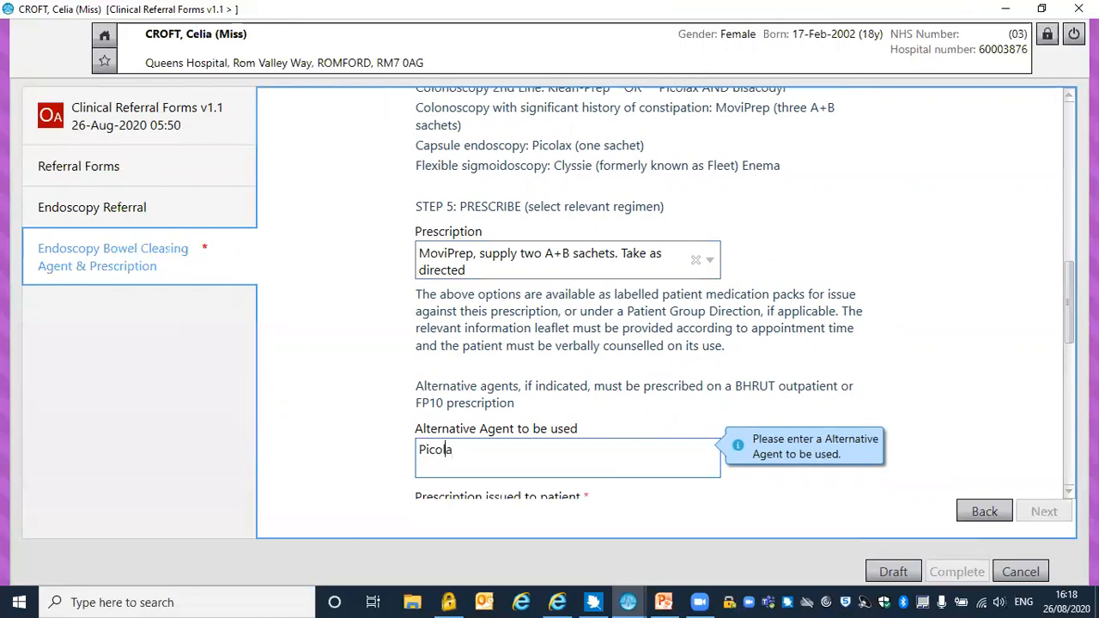
{"action": "type", "text": "x"}
Set the prescription issued to the patient to Outpatient Rx and mark the prescription details as reviewed
{"action": "left_click_drag", "start_coordinate": [1069, 324], "coordinate": [1069, 363]}
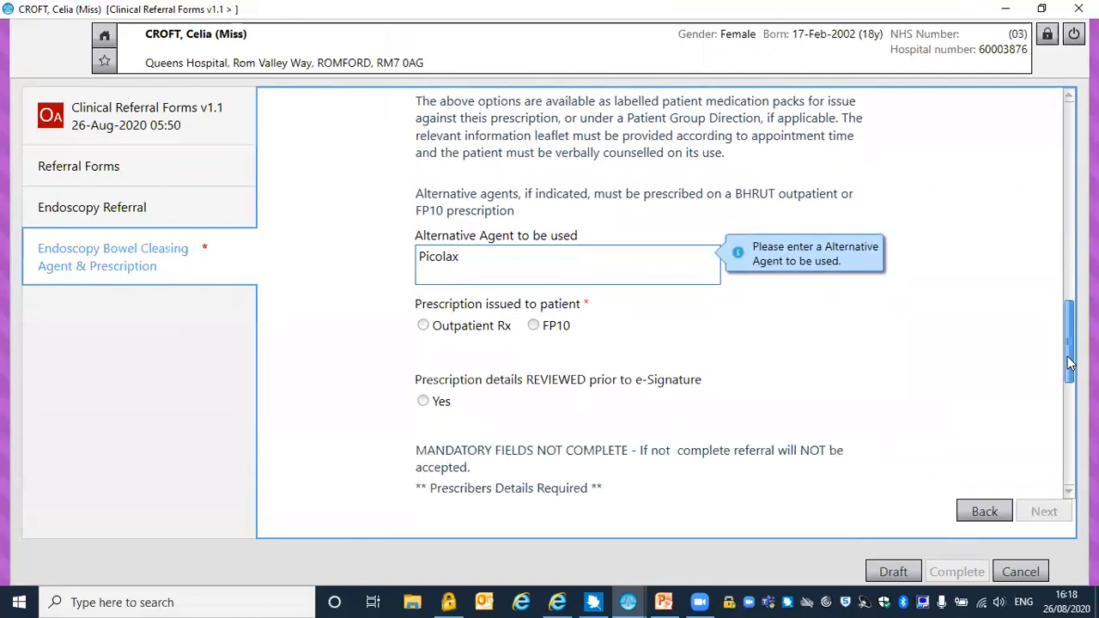
{"action": "left_click", "coordinate": [425, 325]}
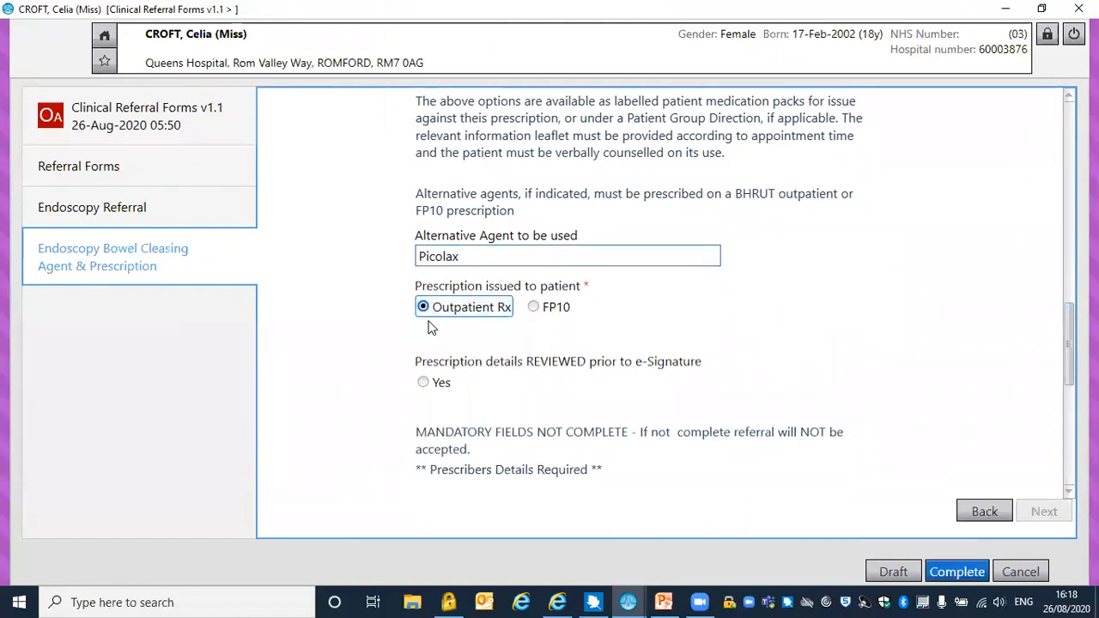
{"action": "left_click", "coordinate": [422, 383]}
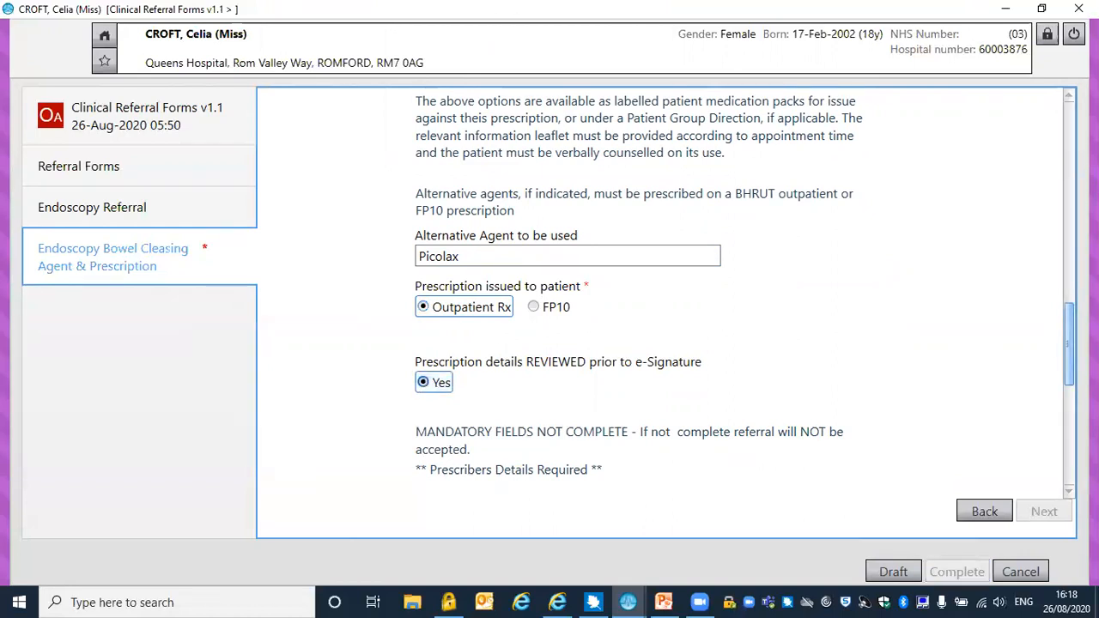
Search for the prescriber by surname in the prescription signing section and select the first matching doctor
{"action": "scroll", "coordinate": [1062, 391], "scroll_direction": "down", "scroll_amount": 5}
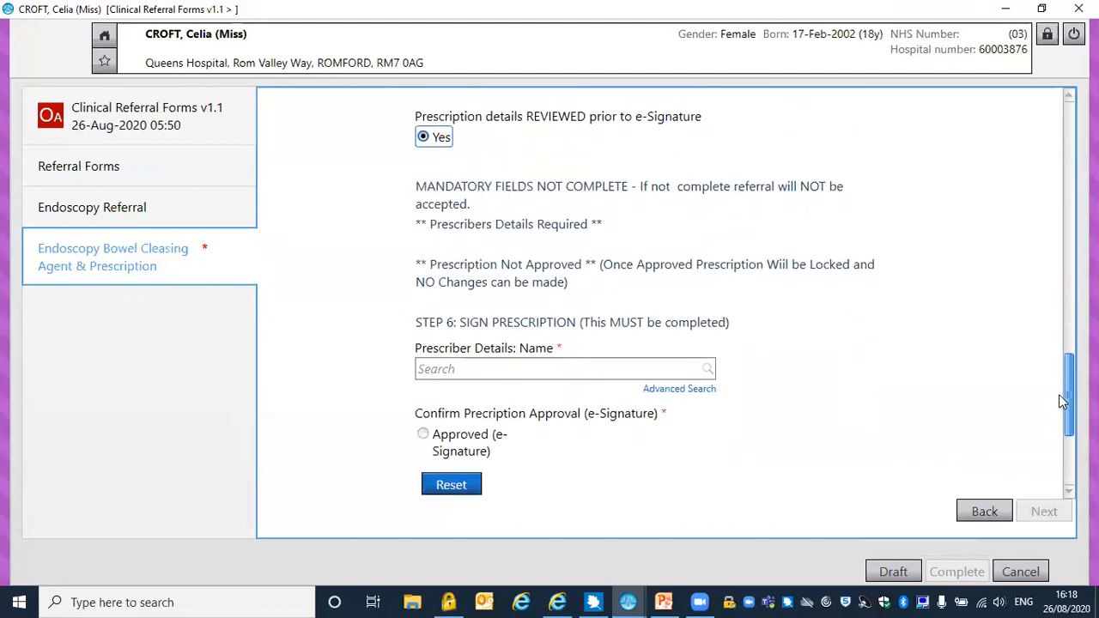
{"action": "scroll", "coordinate": [1059, 395], "scroll_direction": "down", "scroll_amount": 1}
{"action": "left_click", "coordinate": [508, 341]}
{"action": "type", "text": "smith"}
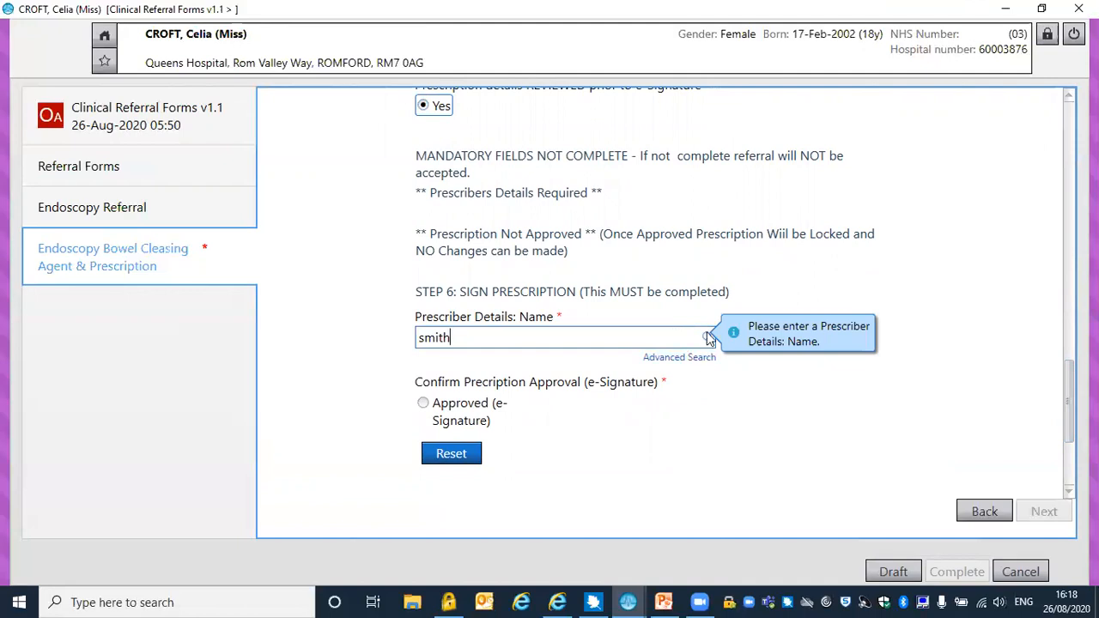
{"action": "left_click", "coordinate": [708, 337]}
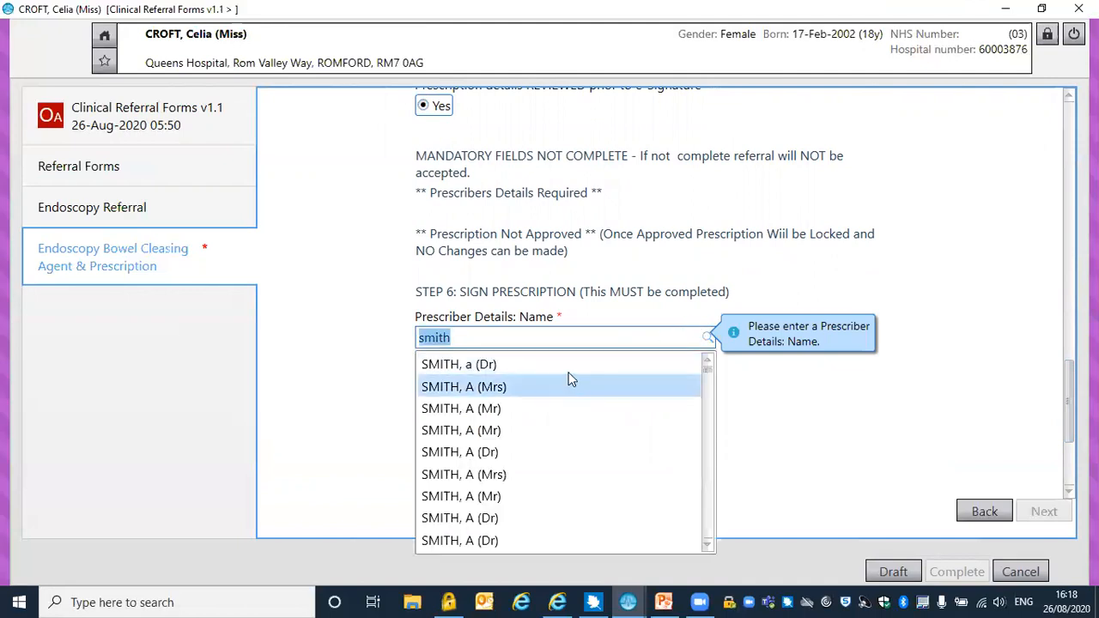
{"action": "left_click", "coordinate": [568, 366]}
Enter the prescriber's registration number and set the date of approval to 26-Aug-2020
{"action": "left_click", "coordinate": [534, 370]}
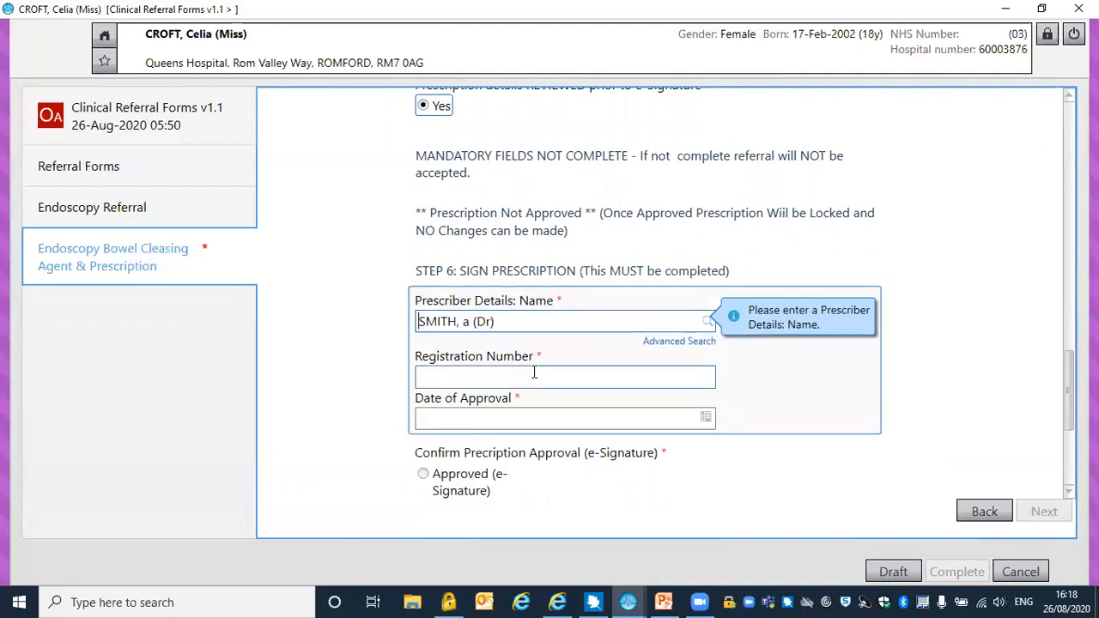
{"action": "type", "text": "1234567"}
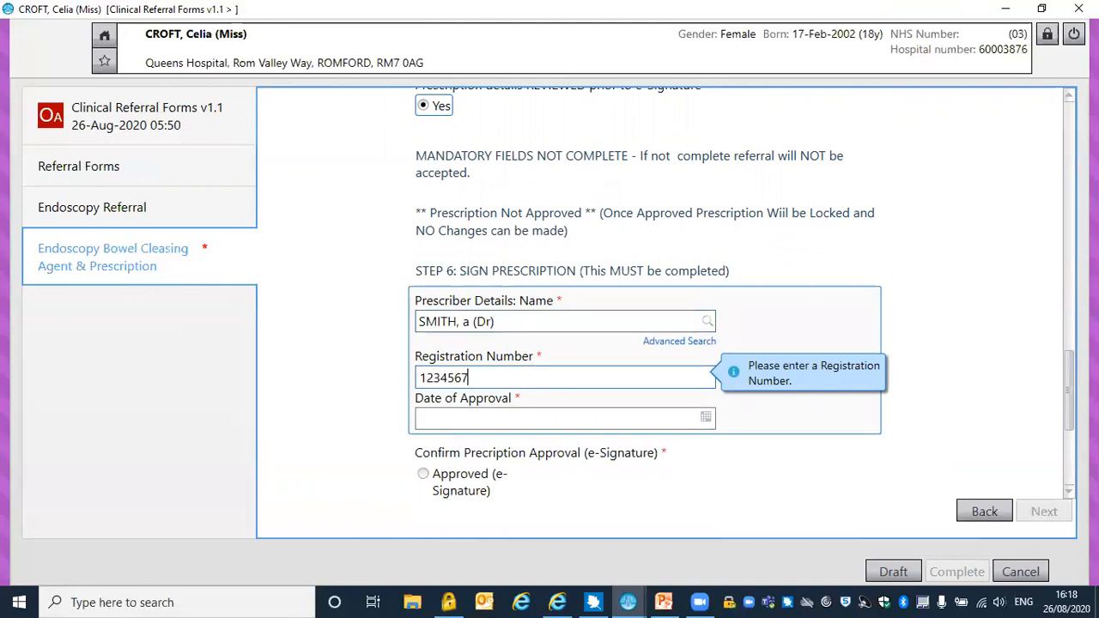
{"action": "left_click", "coordinate": [510, 415]}
{"action": "type", "text": "t"}
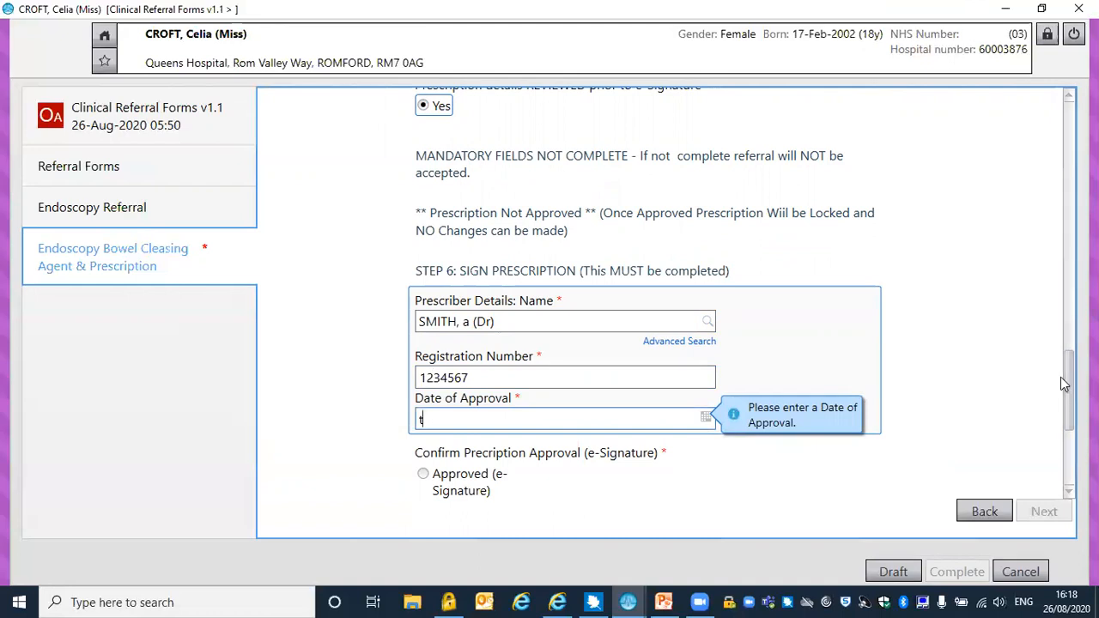
{"action": "left_click_drag", "start_coordinate": [1065, 377], "coordinate": [1069, 404]}
{"action": "key", "text": "Tab"}
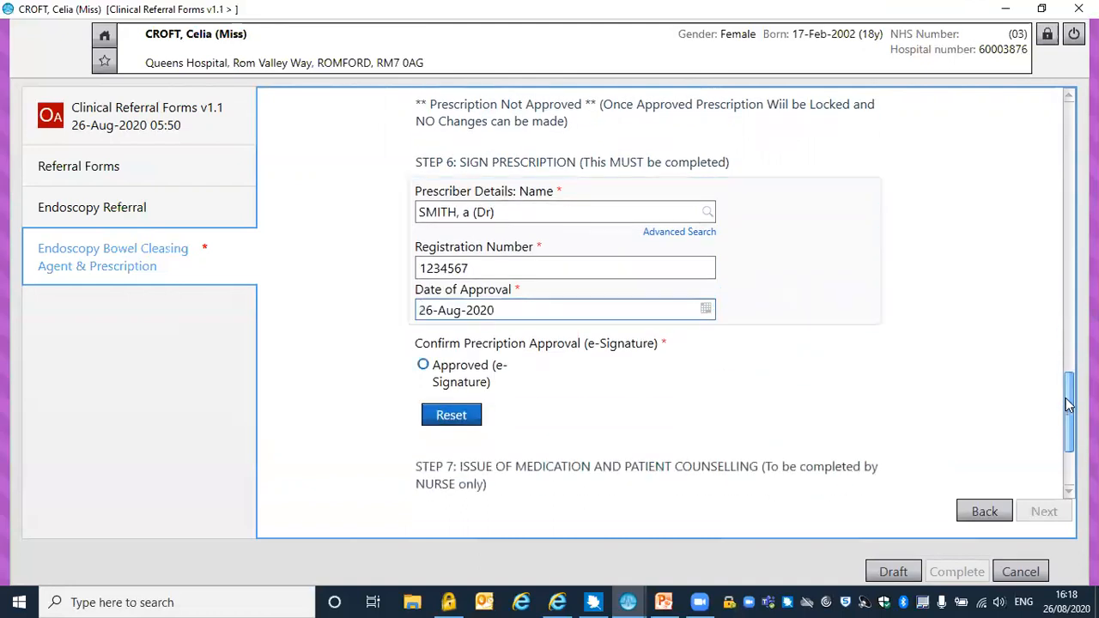
Confirm the prescription approval by e-signature and save the referral as a draft
{"action": "left_click", "coordinate": [423, 368]}
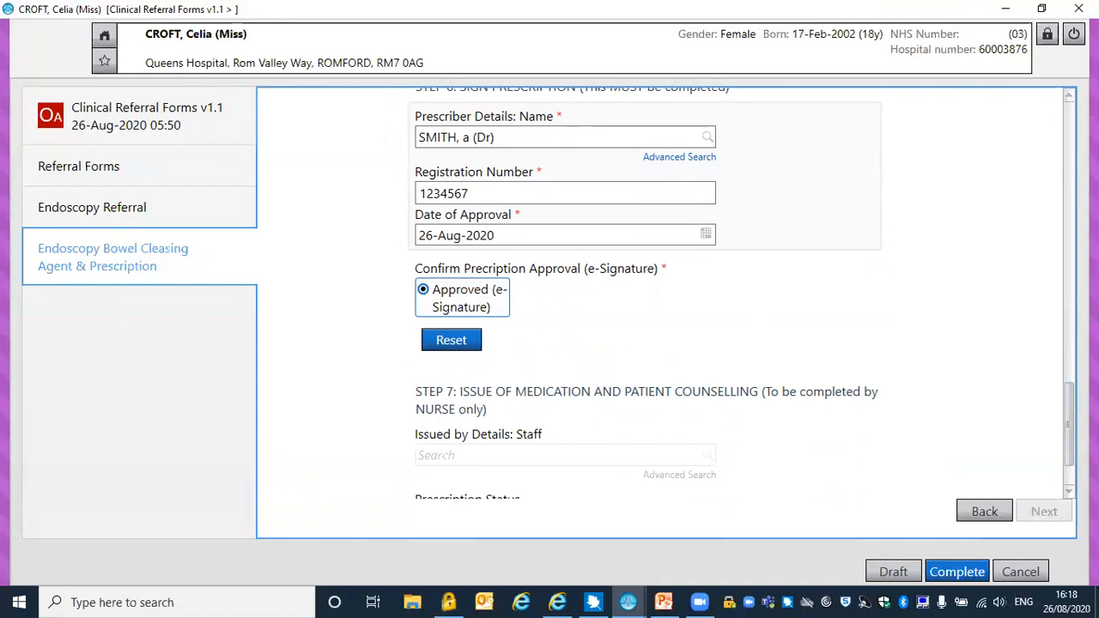
{"action": "left_click_drag", "start_coordinate": [1069, 425], "coordinate": [1069, 431]}
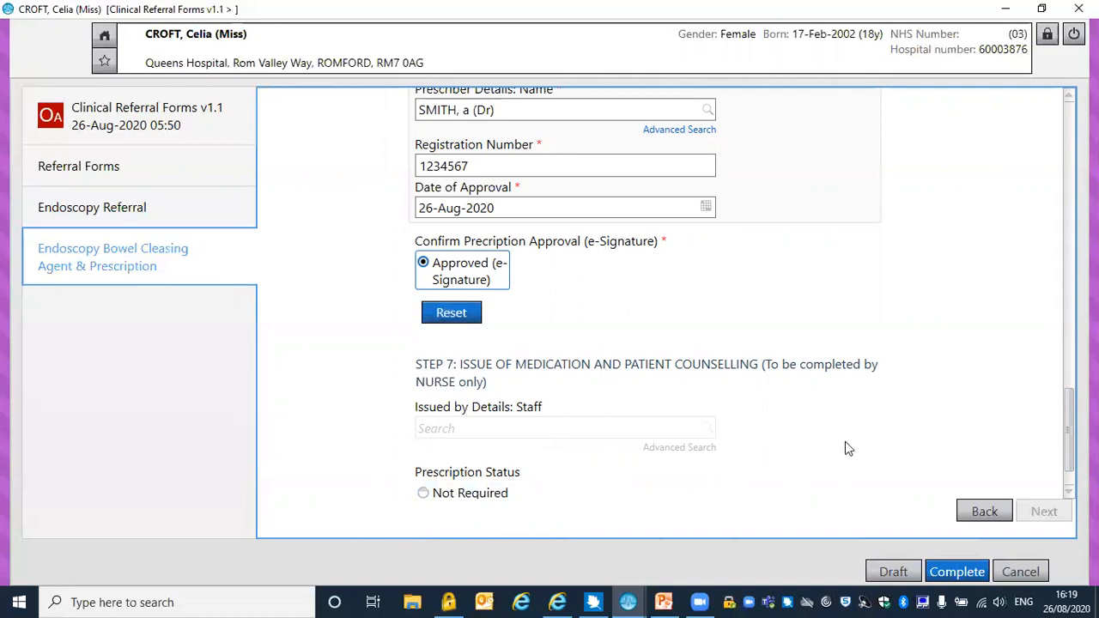
{"action": "left_click", "coordinate": [889, 572]}
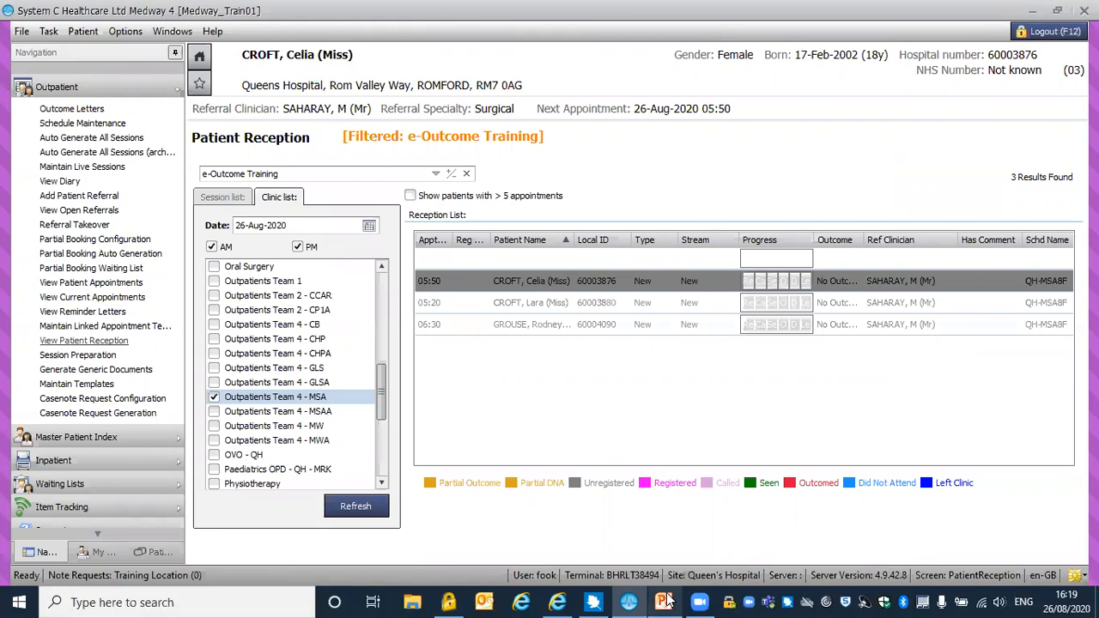
Switch to PowerPoint and read slide 2 about the link to historic Endoscopy Referrals, enlarged to 130%
{"action": "mouse_move", "coordinate": [667, 600]}
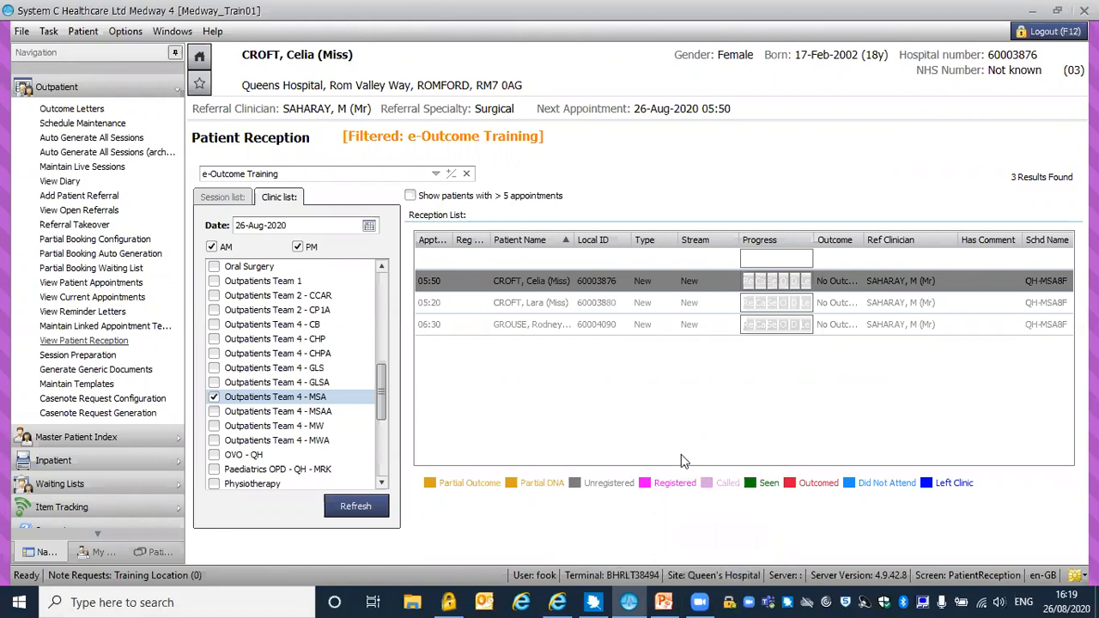
{"action": "left_click", "coordinate": [667, 600]}
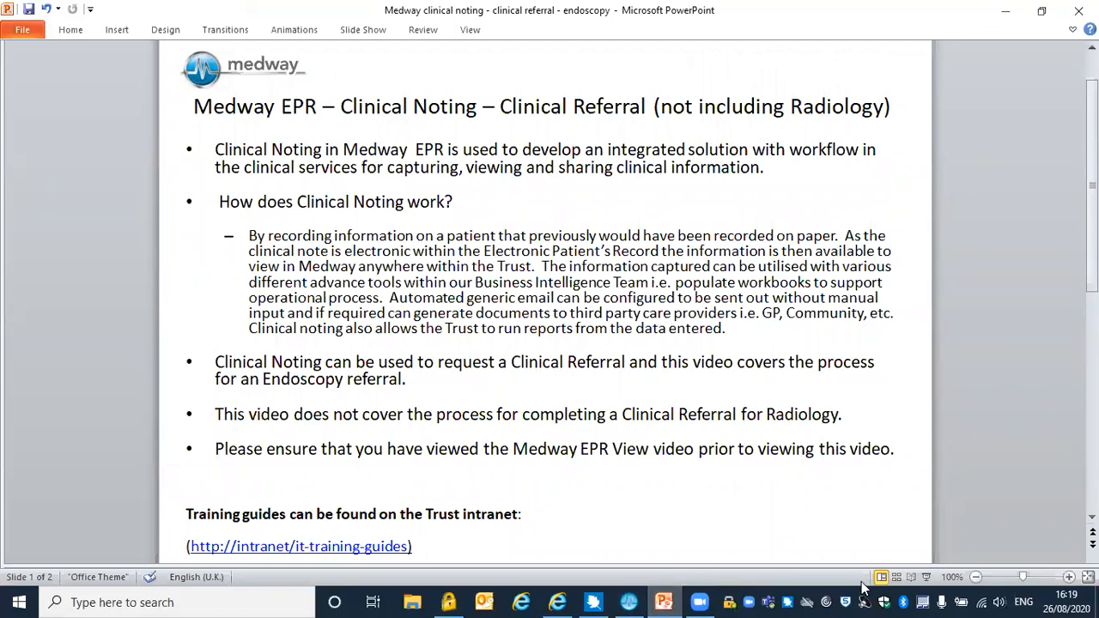
{"action": "key", "text": "Page_Down"}
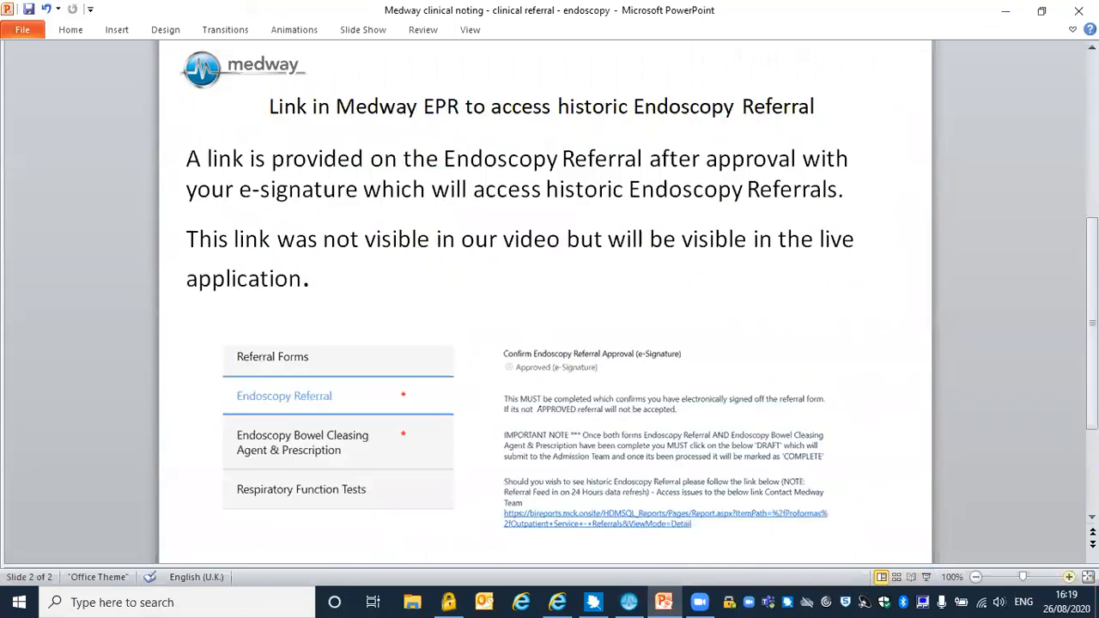
{"action": "left_click", "coordinate": [1069, 576]}
{"action": "left_click", "coordinate": [1069, 576]}
{"action": "left_click", "coordinate": [1069, 576]}
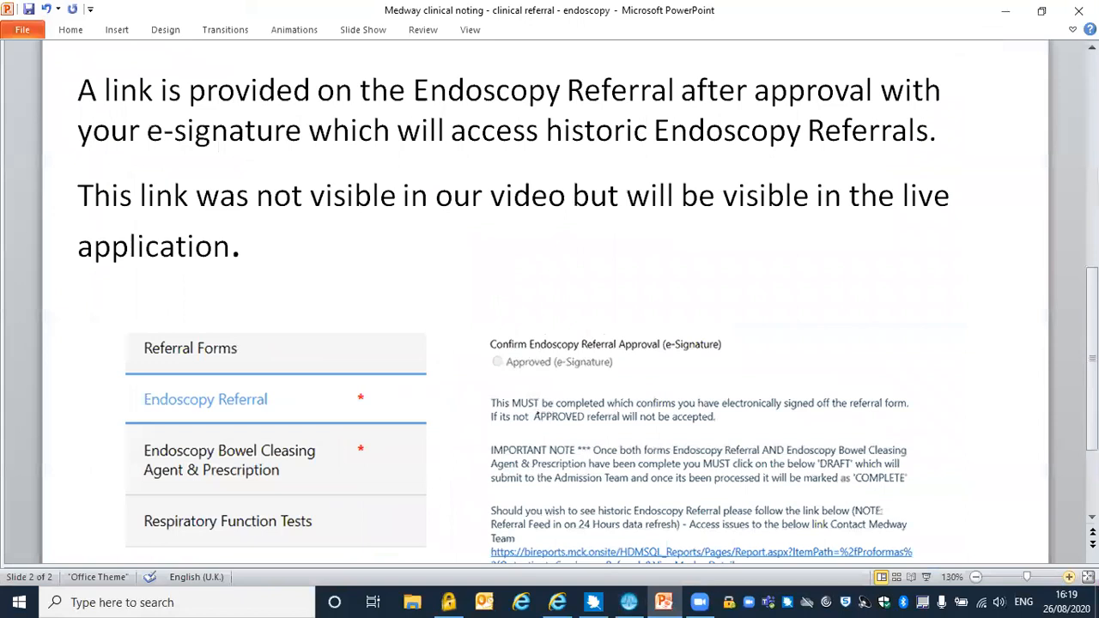
{"action": "left_click", "coordinate": [1092, 402]}
{"action": "left_click_drag", "start_coordinate": [1092, 402], "coordinate": [1092, 445]}
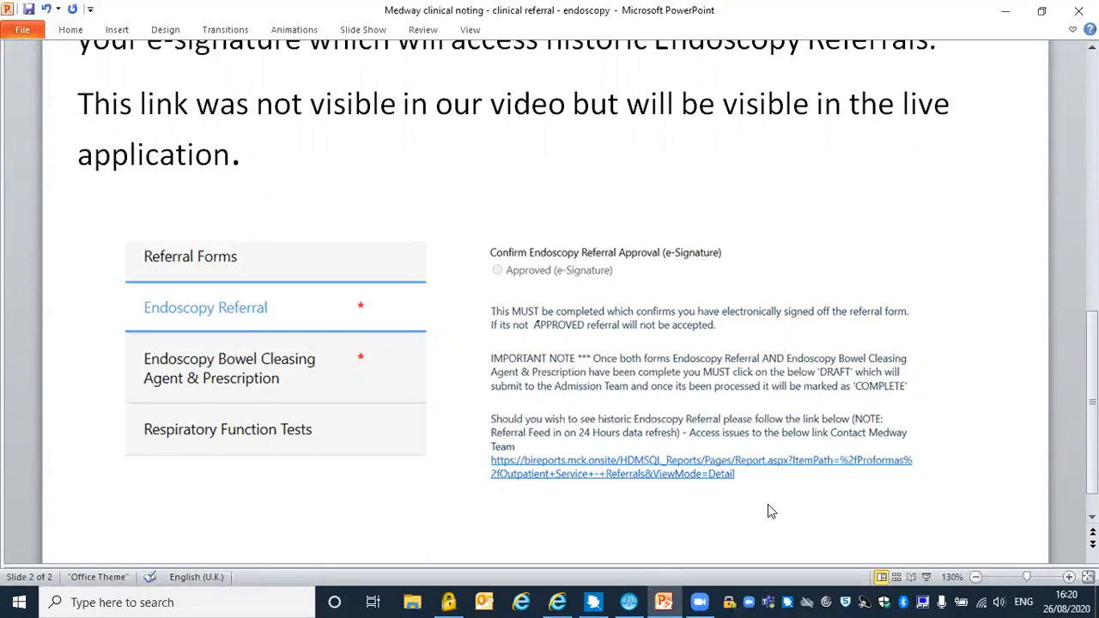
Switch to Medway and open the clinical notes of the recent patient from the Master Patient Index patient search
{"action": "left_click", "coordinate": [631, 601]}
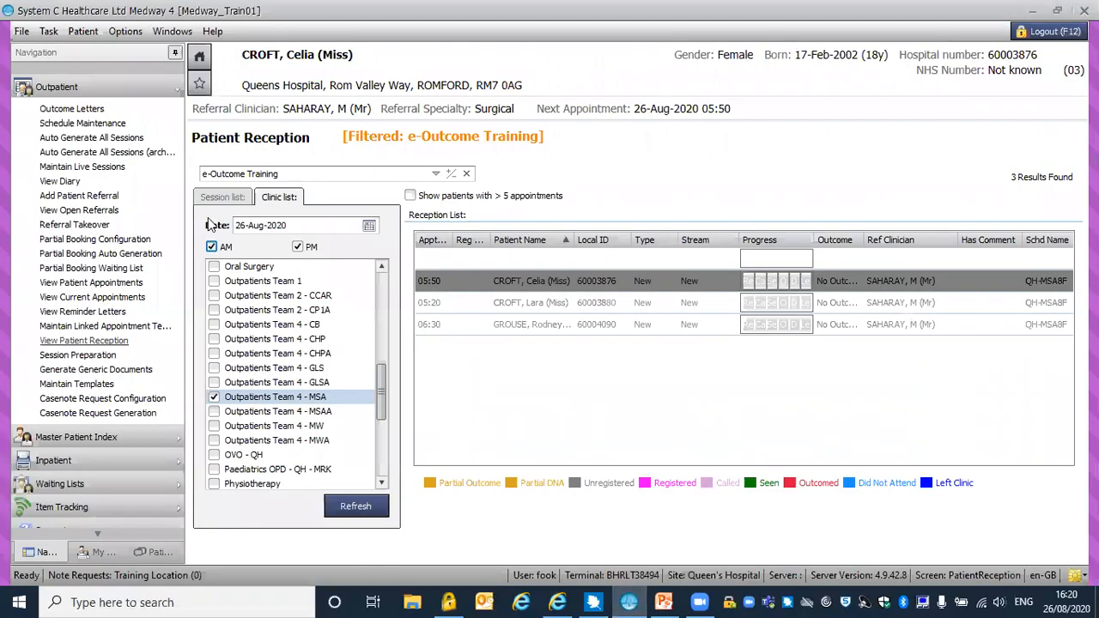
{"action": "left_click", "coordinate": [129, 86]}
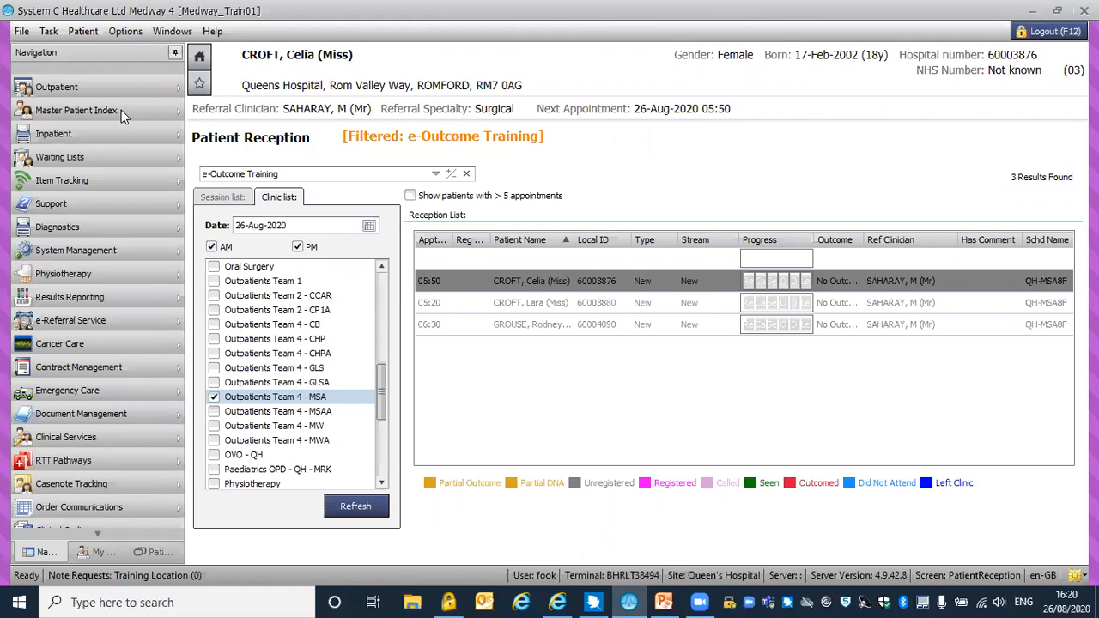
{"action": "left_click", "coordinate": [121, 110]}
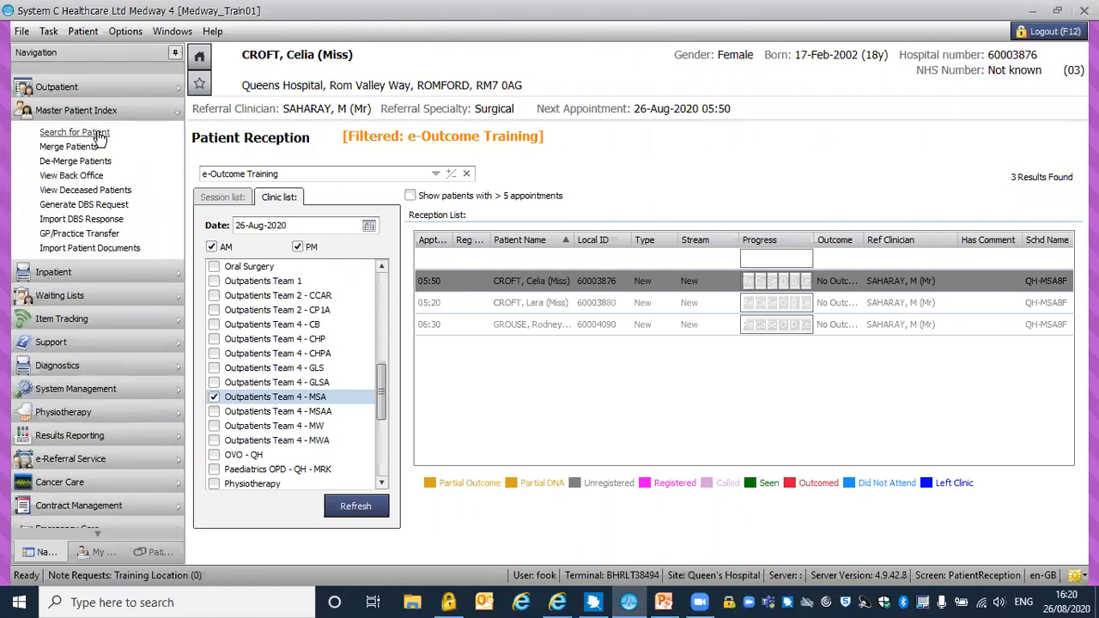
{"action": "left_click", "coordinate": [100, 136]}
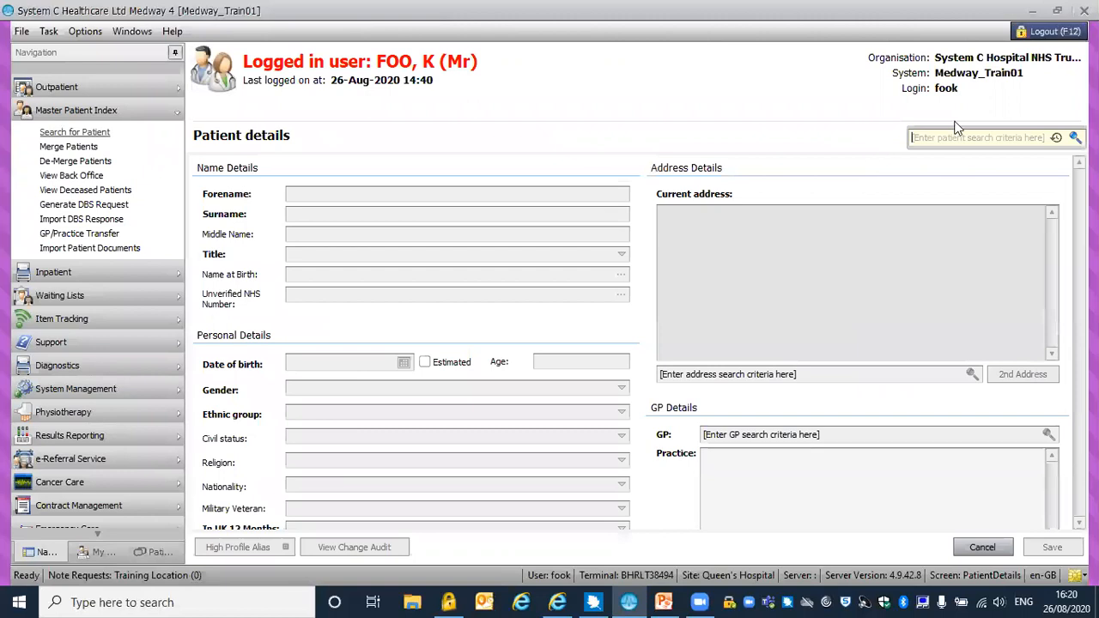
{"action": "left_click", "coordinate": [1056, 138]}
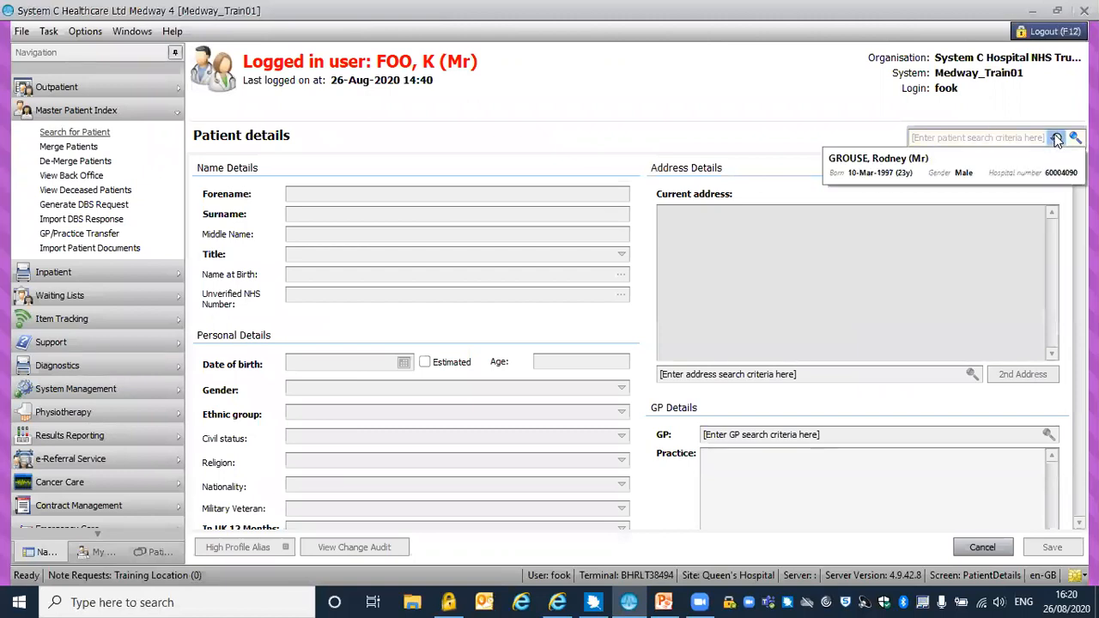
{"action": "left_click", "coordinate": [949, 156]}
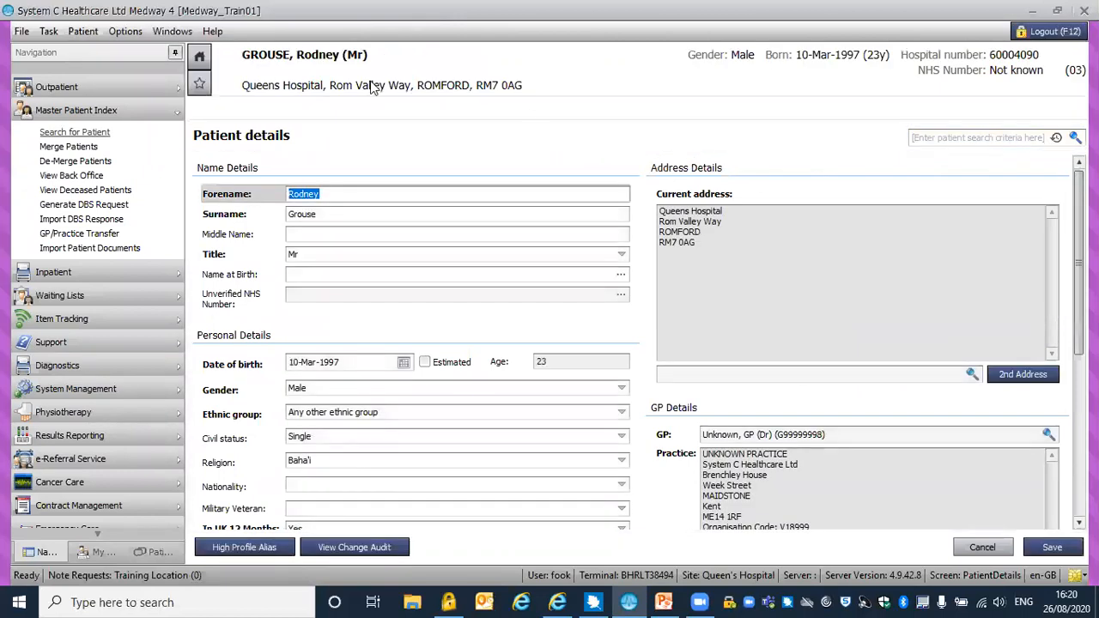
{"action": "left_click", "coordinate": [200, 59]}
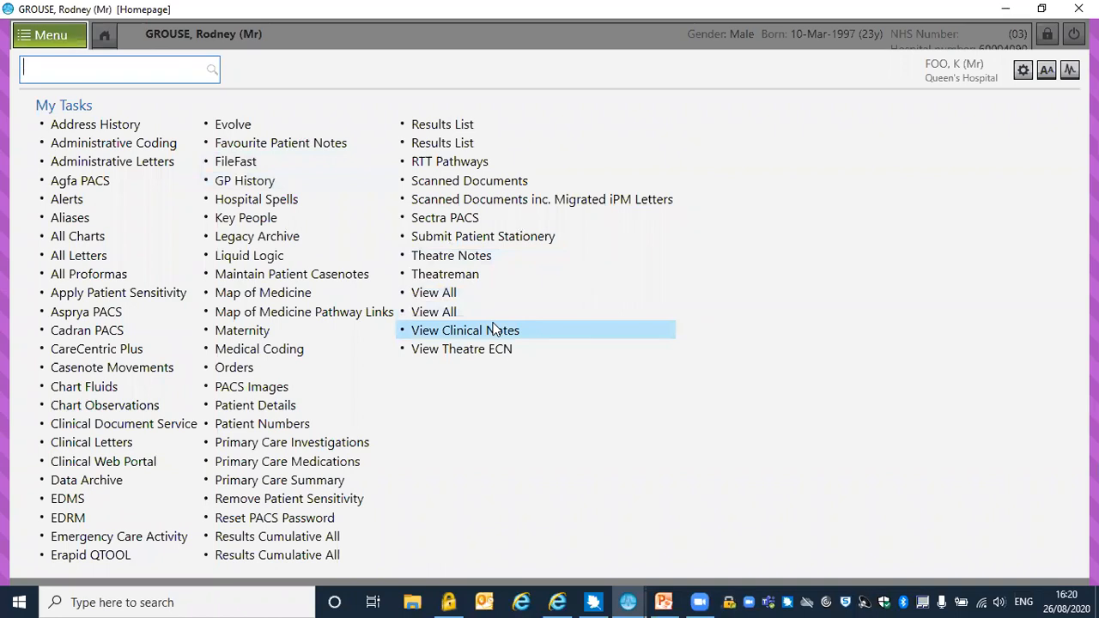
{"action": "left_click", "coordinate": [496, 330]}
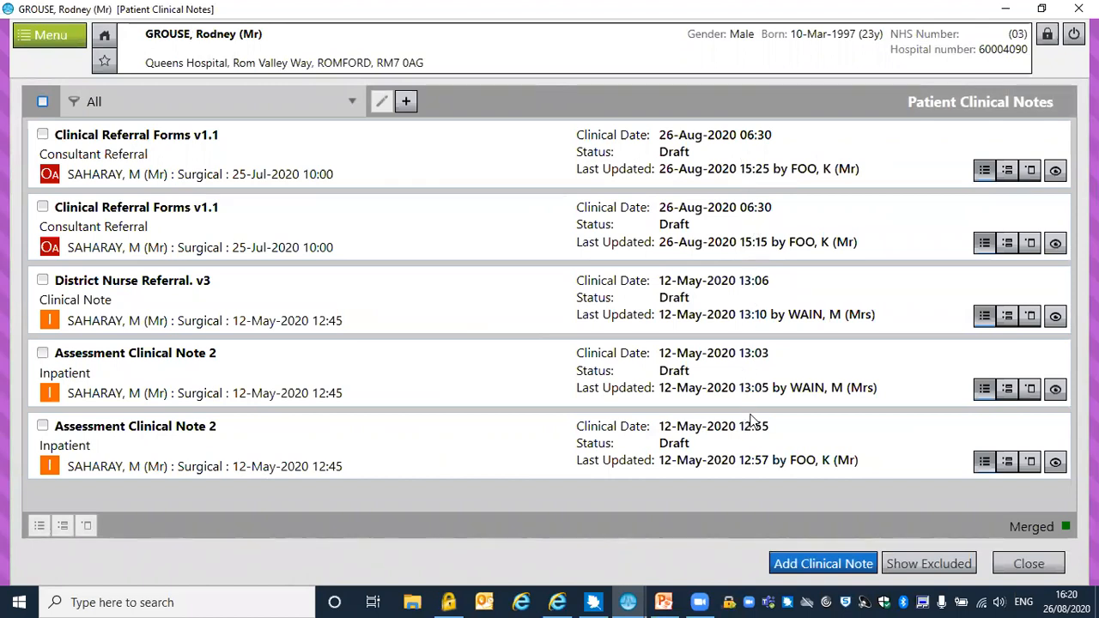
View the details of the most recently updated Clinical Referral Forms v1.1 draft and close them
{"action": "left_click", "coordinate": [1056, 170]}
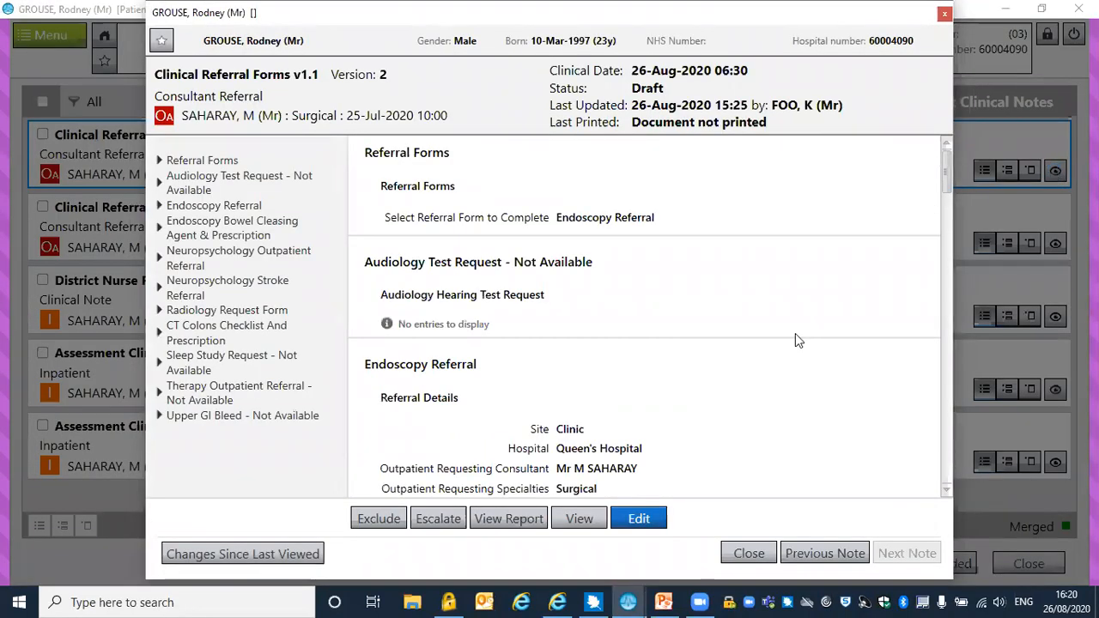
{"action": "left_click", "coordinate": [644, 522]}
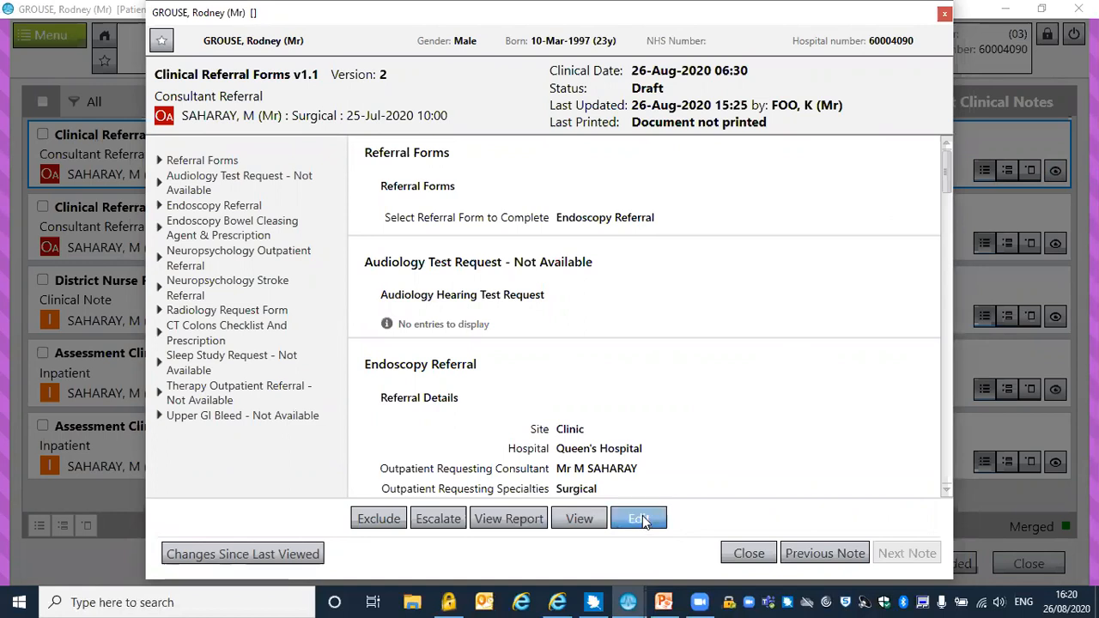
{"action": "left_click", "coordinate": [742, 553]}
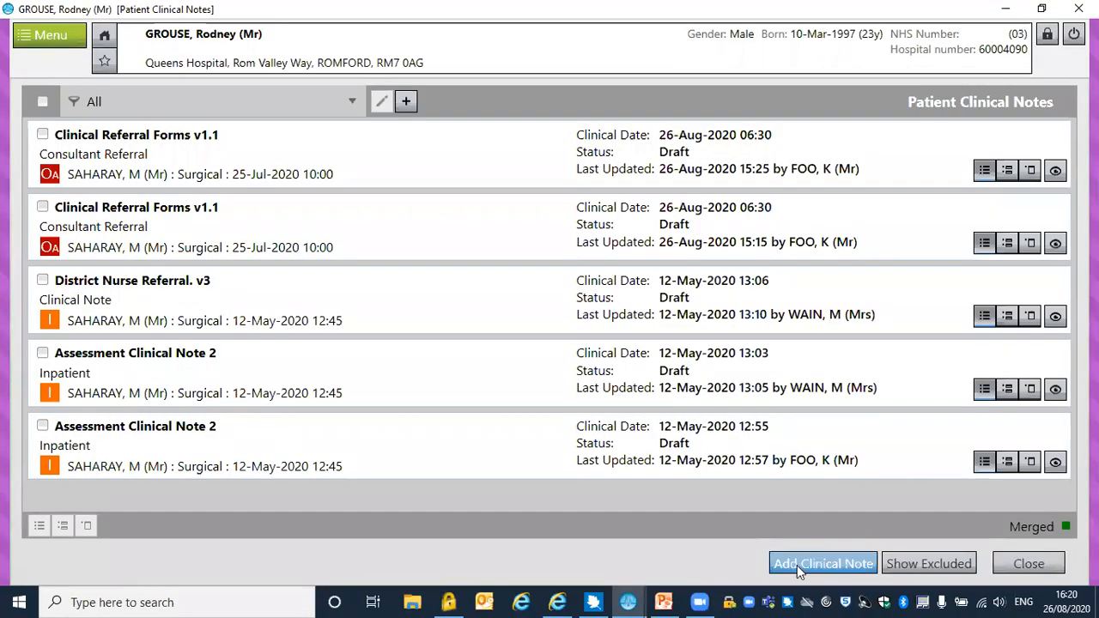
Add a clinical note from the favourite template Clinical Referral Forms v1.1, linked to the Patient entity type
{"action": "left_click", "coordinate": [797, 565]}
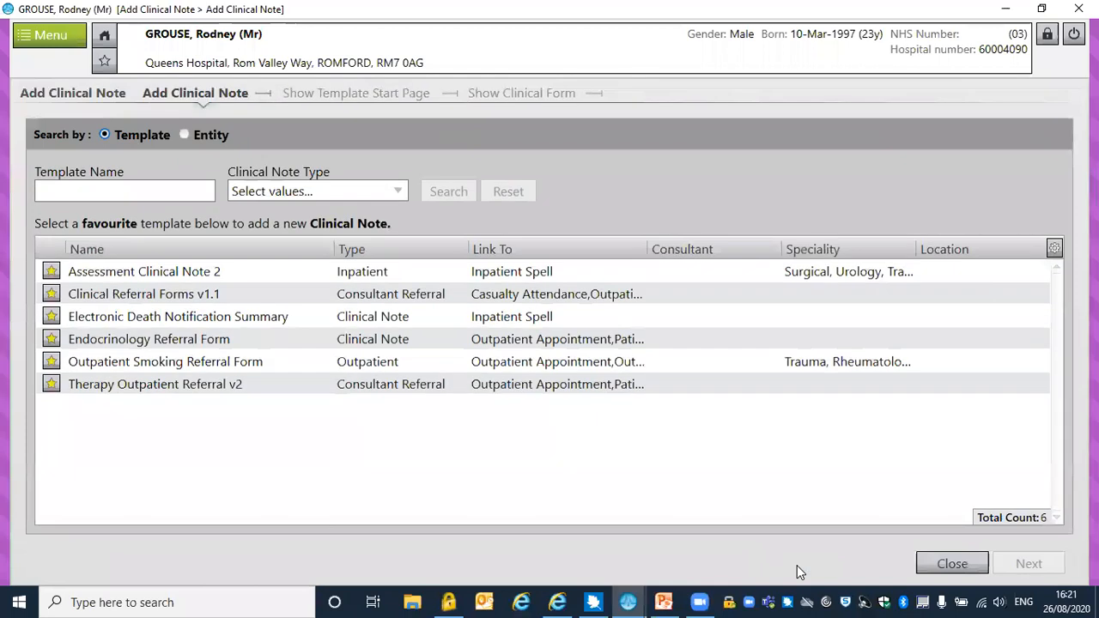
{"action": "left_click", "coordinate": [170, 299]}
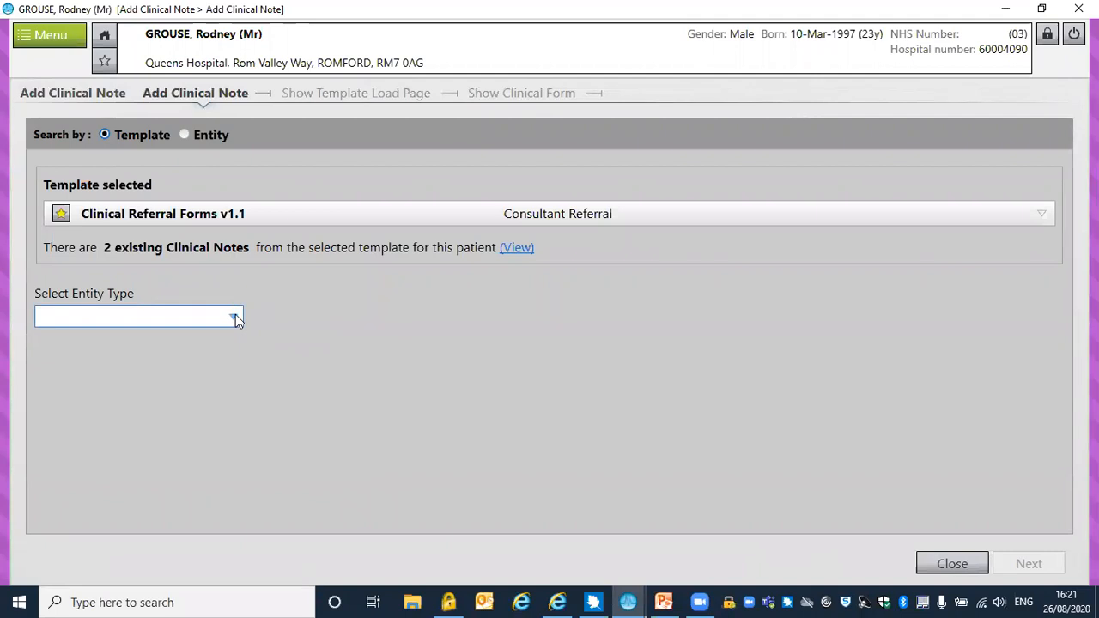
{"action": "left_click", "coordinate": [235, 318]}
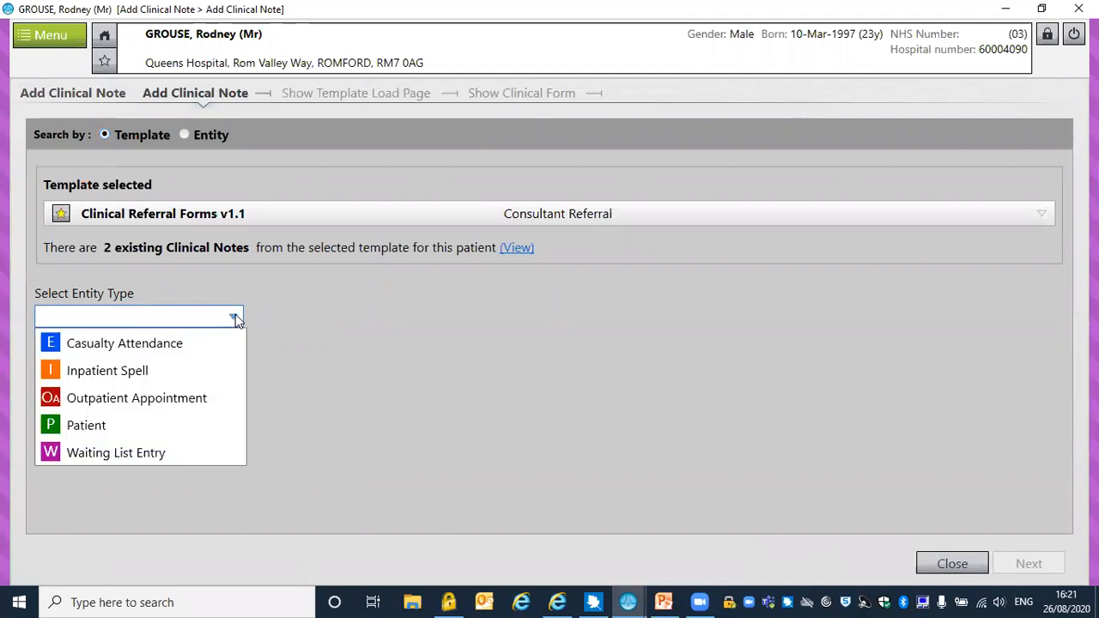
{"action": "left_click", "coordinate": [82, 427]}
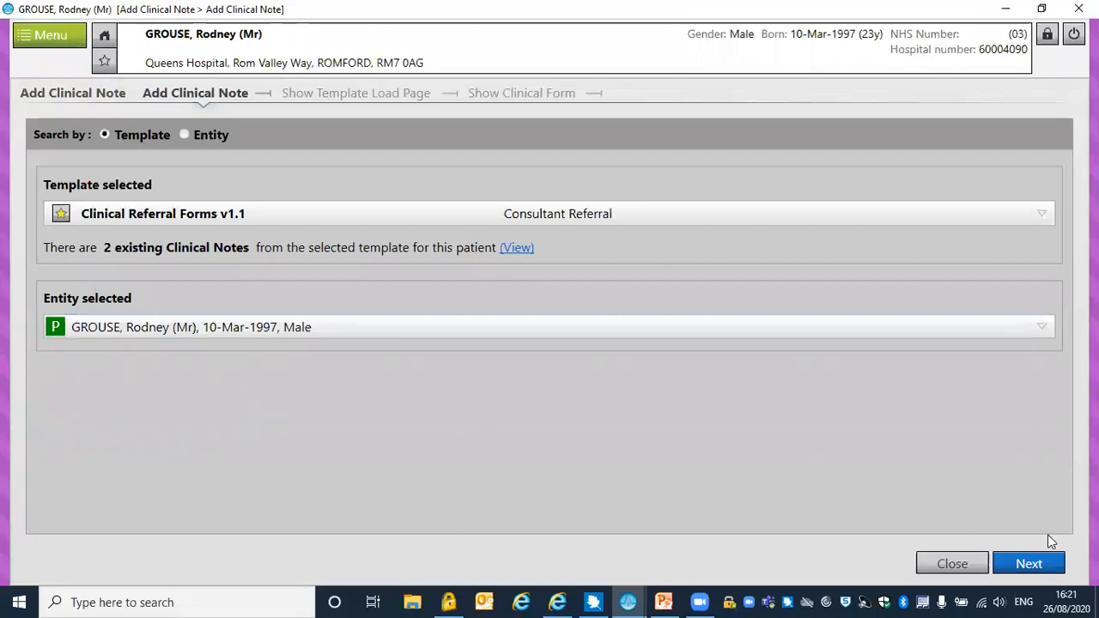
{"action": "left_click", "coordinate": [1038, 561]}
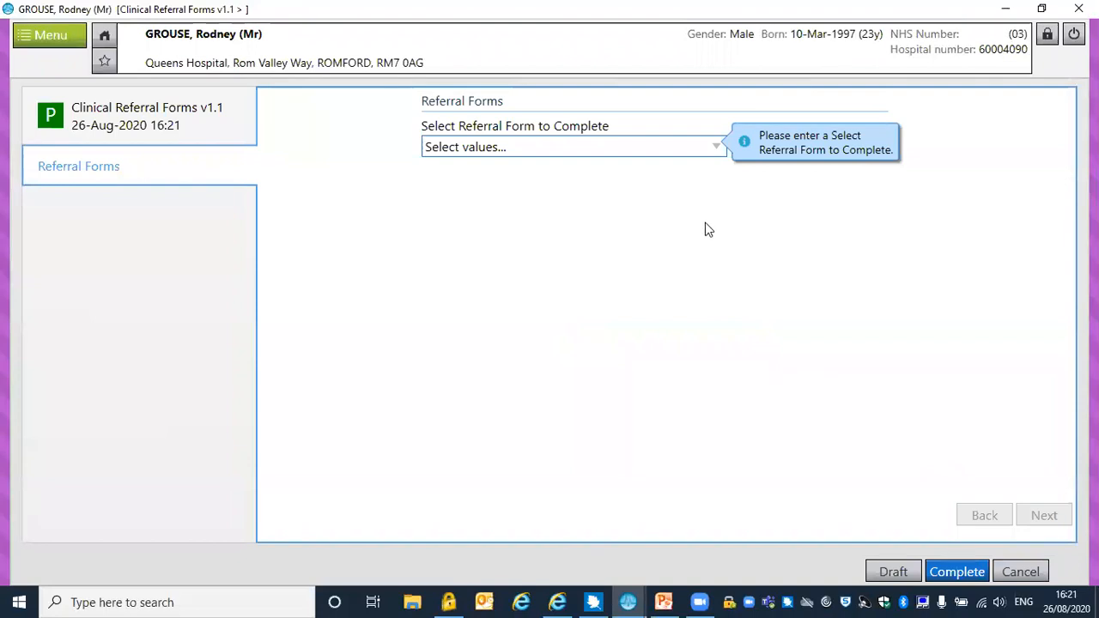
Choose Endoscopy Referral as the referral form to complete and proceed to its referral details
{"action": "left_click", "coordinate": [716, 147]}
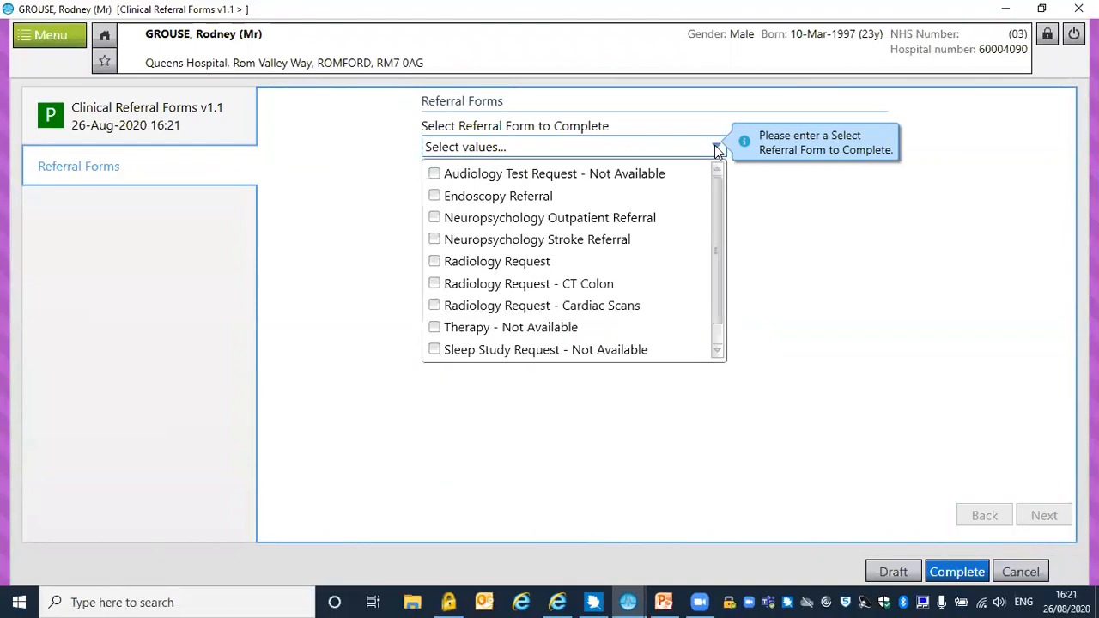
{"action": "left_click", "coordinate": [435, 197]}
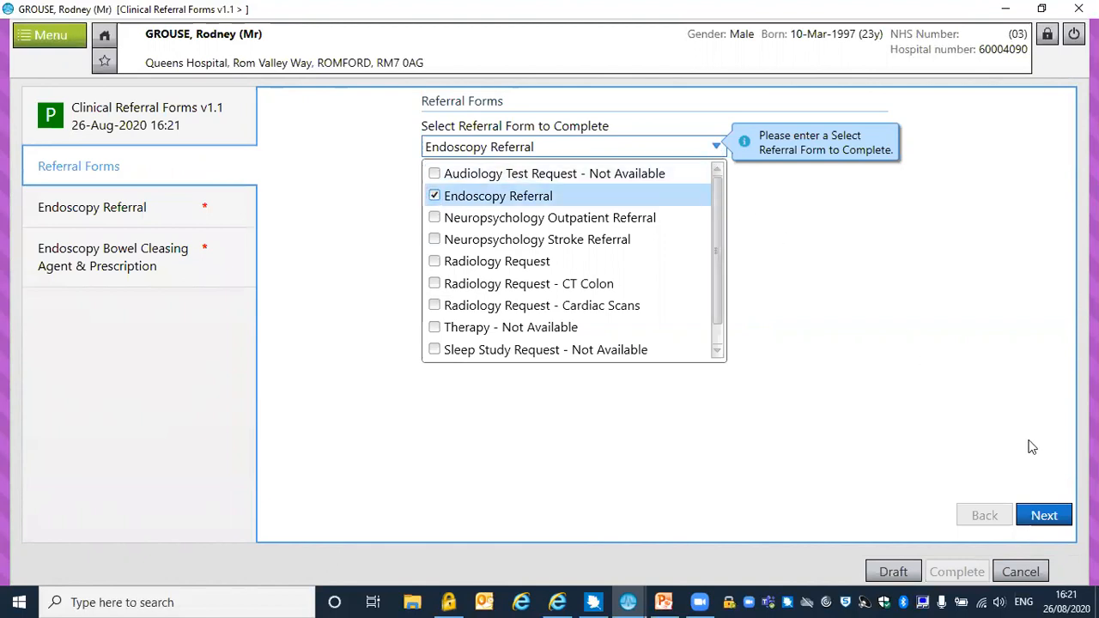
{"action": "left_click", "coordinate": [1045, 519]}
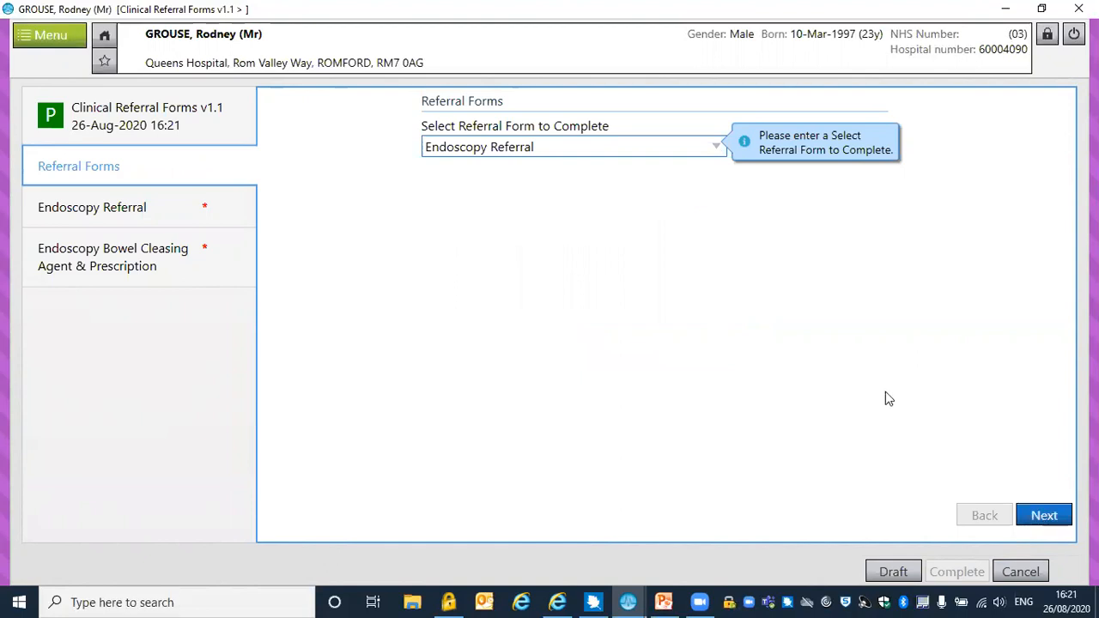
{"action": "left_click", "coordinate": [1048, 515]}
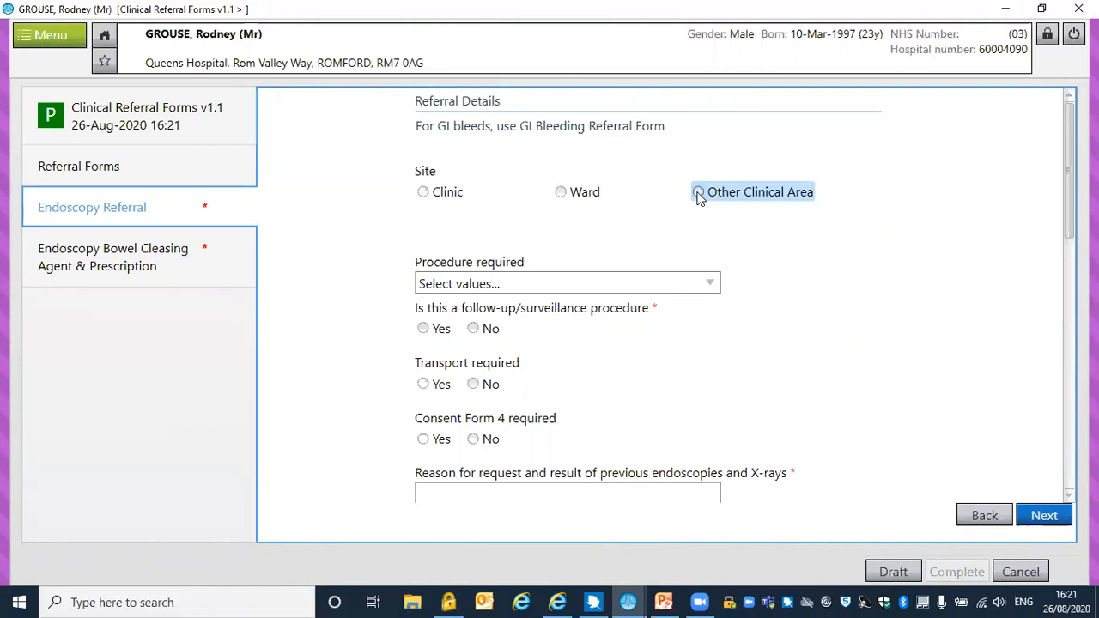
Fill in the referral source as Other Clinical Area at Queen's Hospital, with the requesting consultant found by surname and the specialty Cardiac Rehabilitation
{"action": "left_click", "coordinate": [699, 194]}
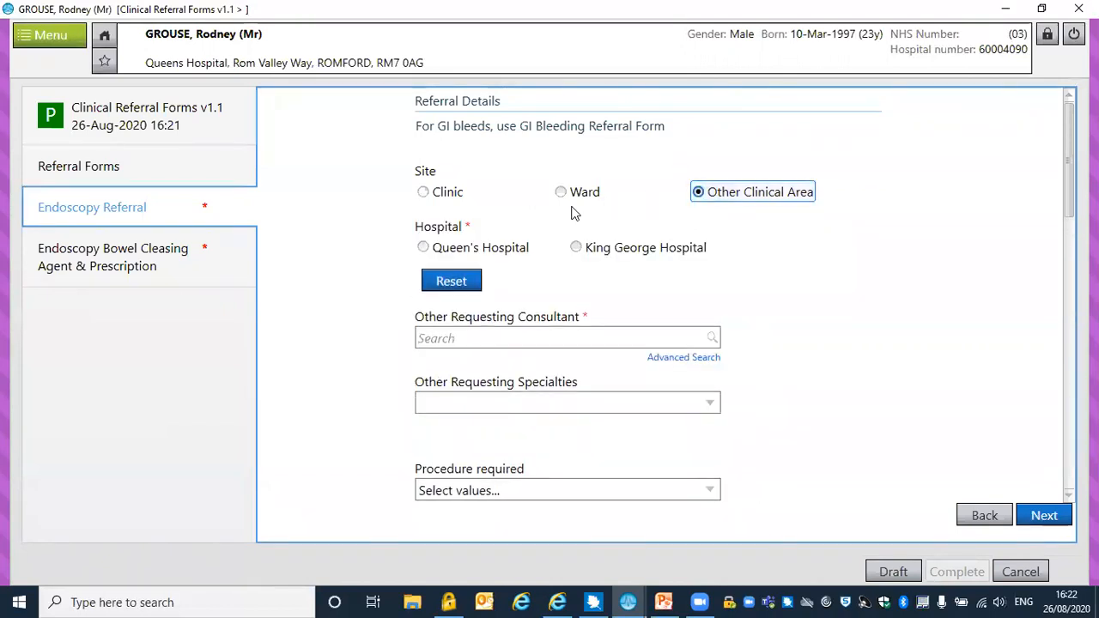
{"action": "left_click", "coordinate": [424, 249]}
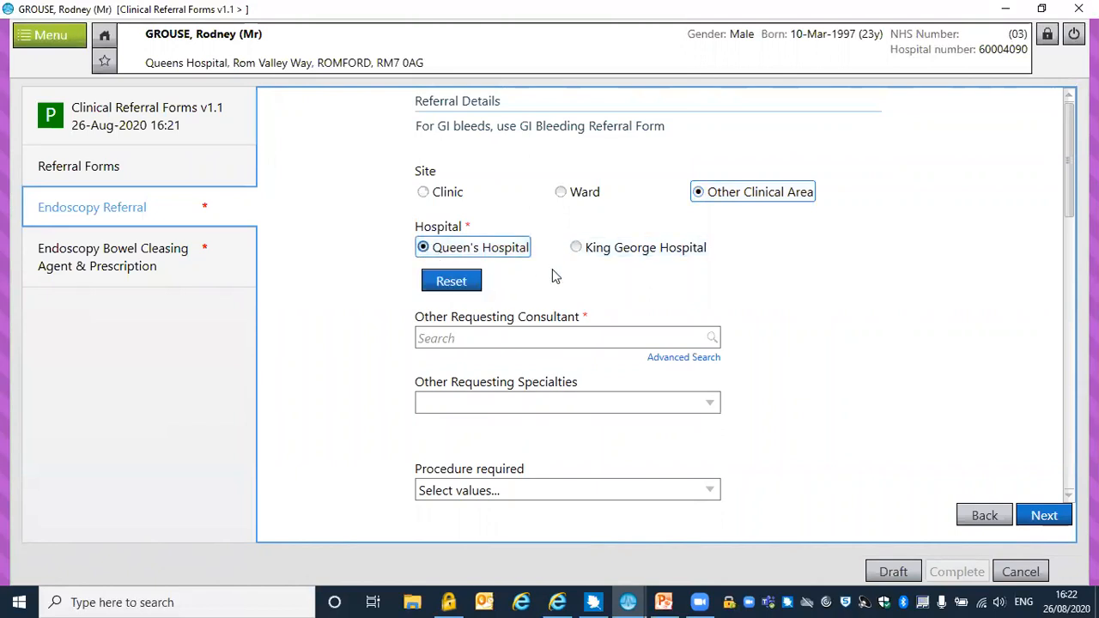
{"action": "left_click", "coordinate": [513, 336]}
{"action": "type", "text": "smith"}
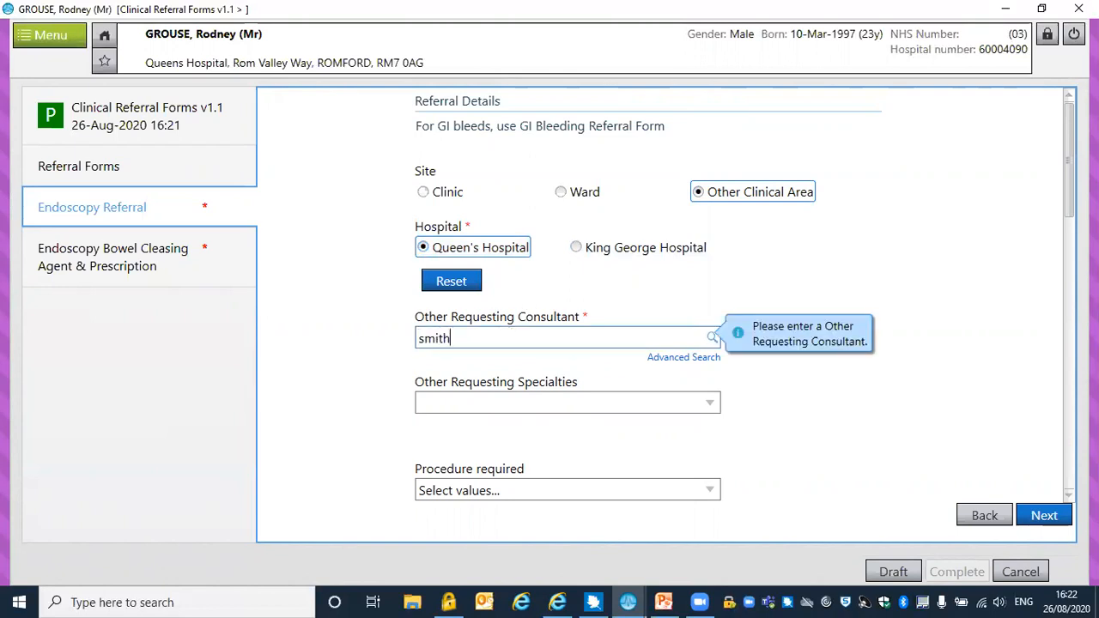
{"action": "left_click", "coordinate": [711, 338]}
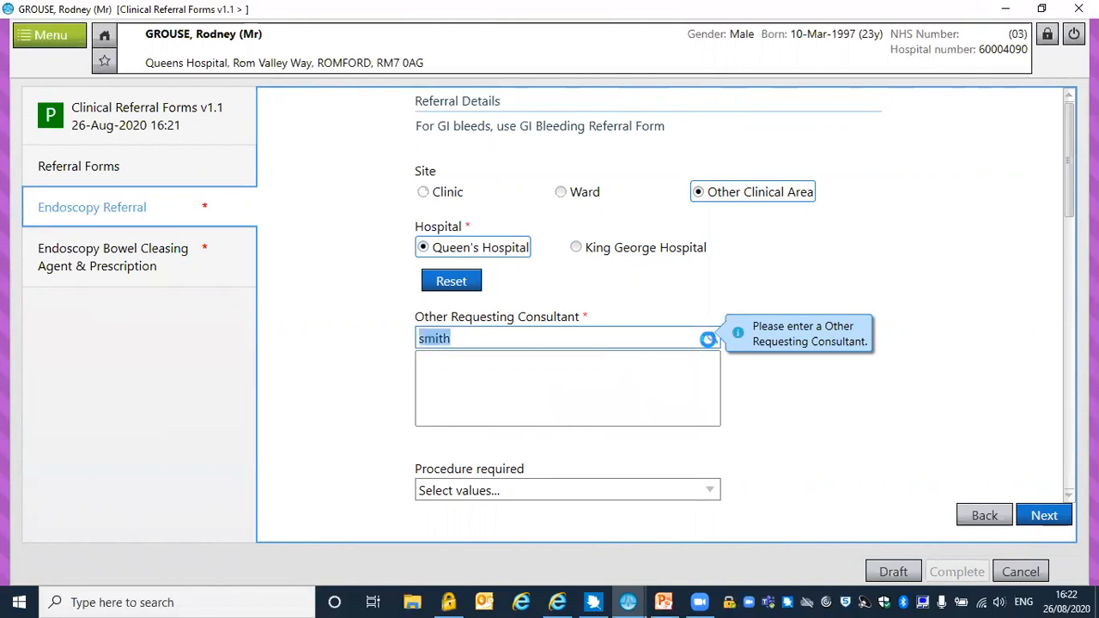
{"action": "left_click", "coordinate": [593, 372]}
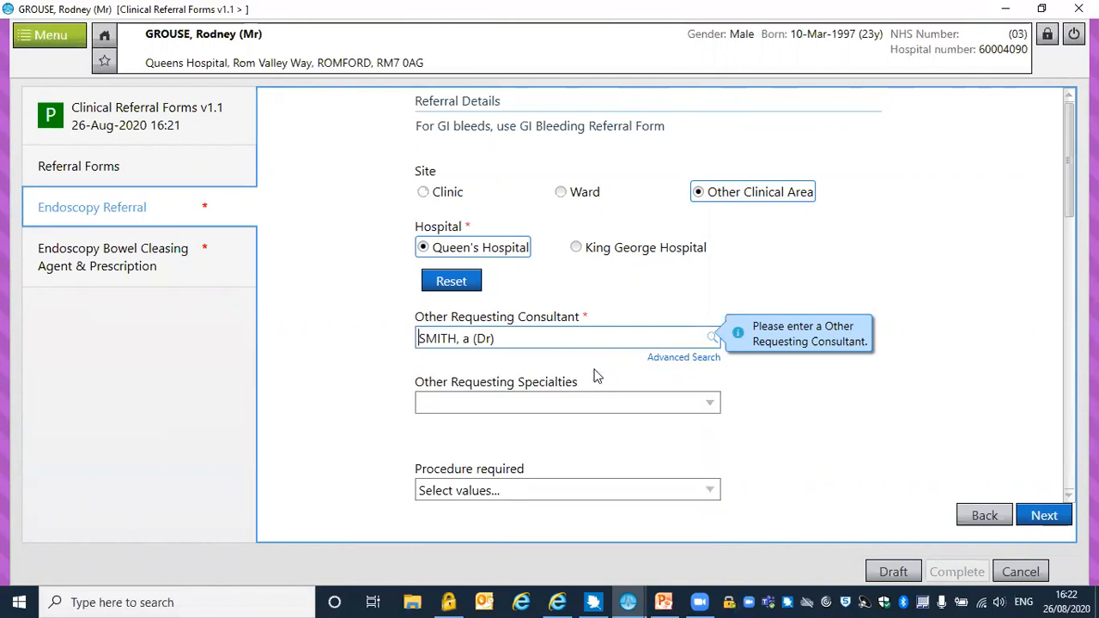
{"action": "left_click", "coordinate": [560, 404]}
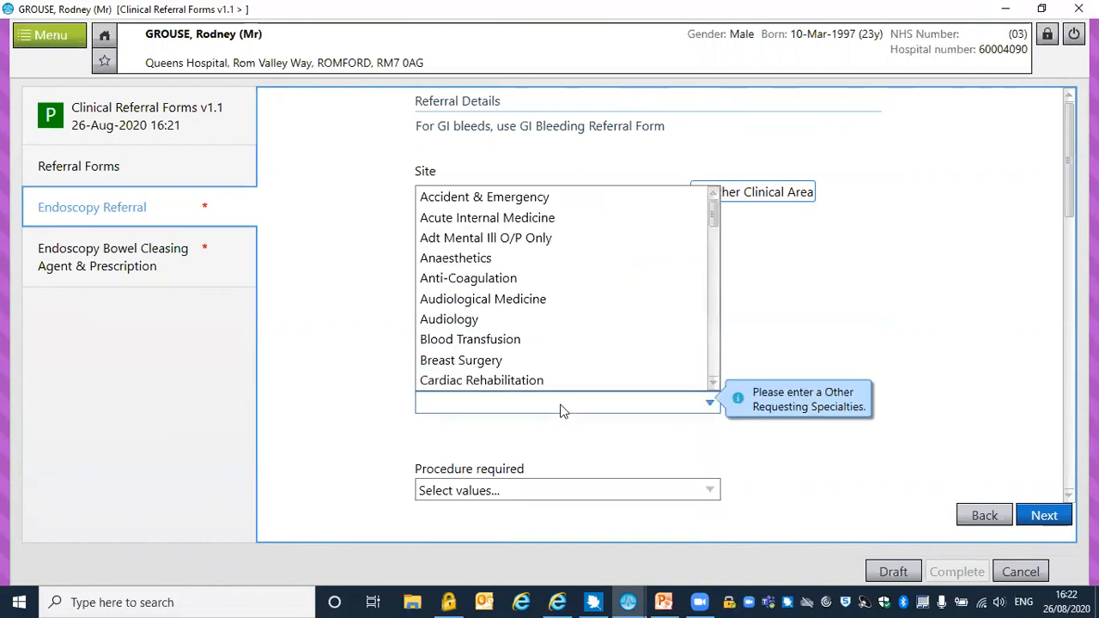
{"action": "left_click", "coordinate": [524, 364]}
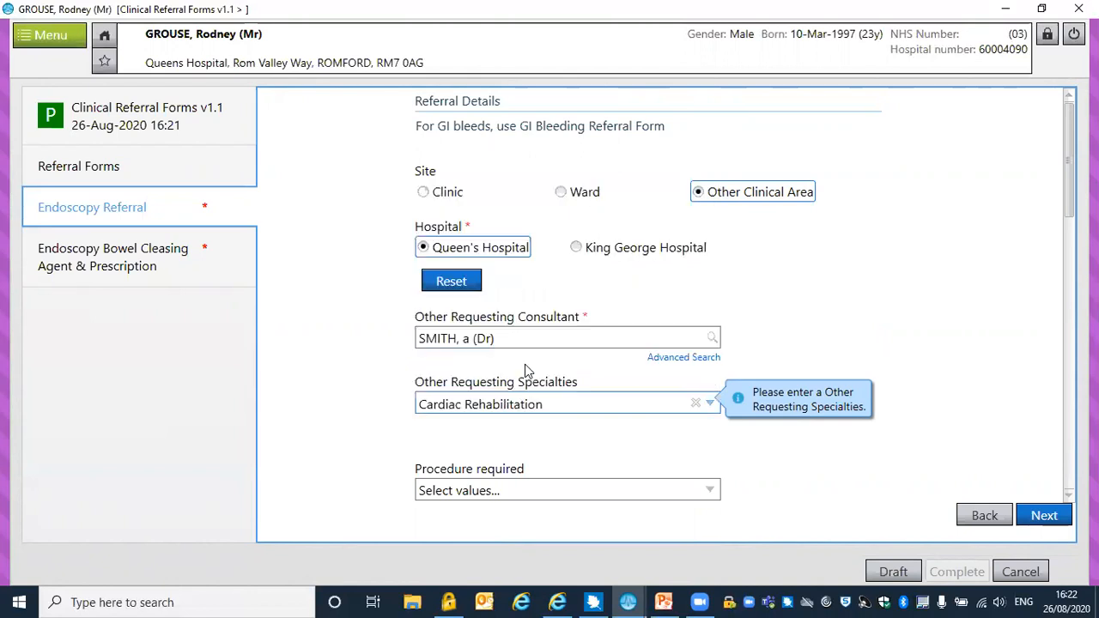
Cancel the endoscopy referral form without keeping the entered data and close the patient's clinical notes window
{"action": "left_click_drag", "start_coordinate": [1068, 190], "coordinate": [1060, 464]}
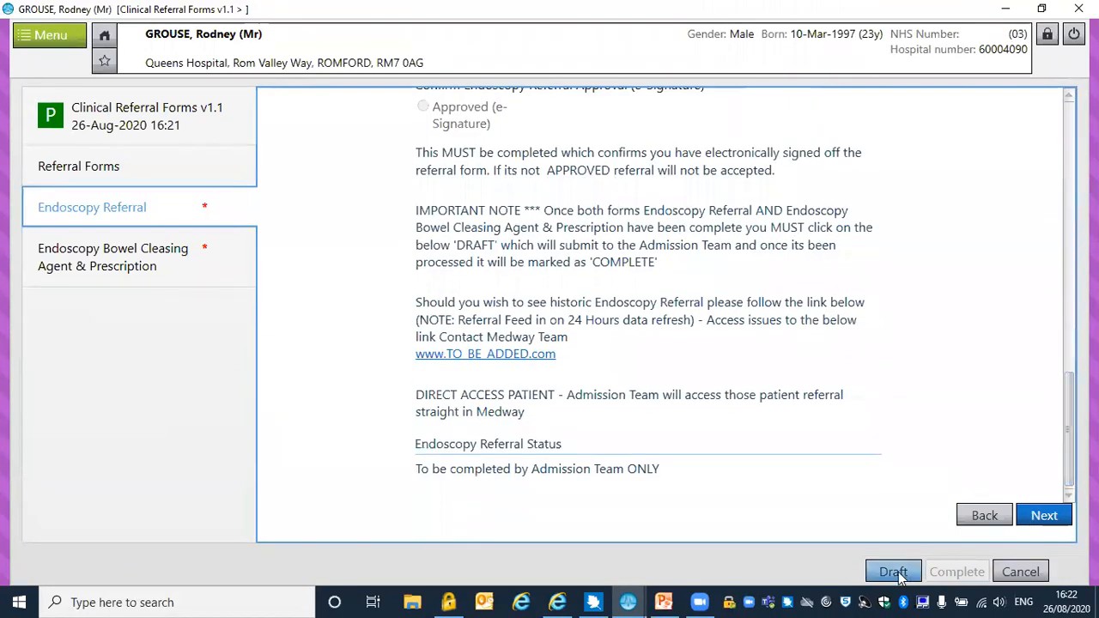
{"action": "left_click", "coordinate": [1020, 572]}
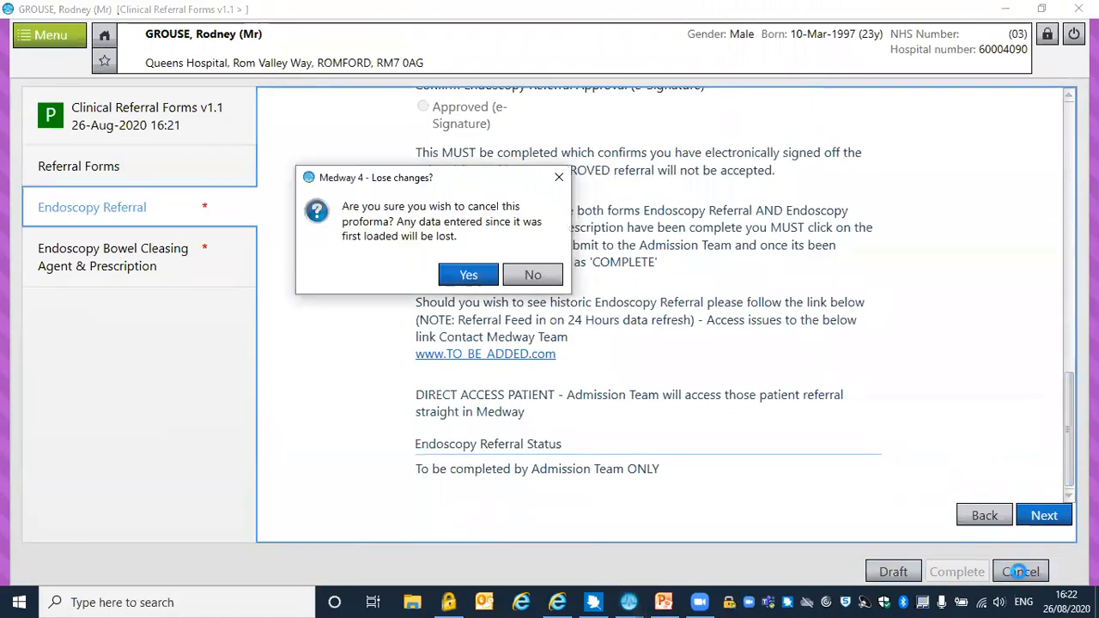
{"action": "left_click", "coordinate": [467, 275]}
{"action": "left_click", "coordinate": [1079, 9]}
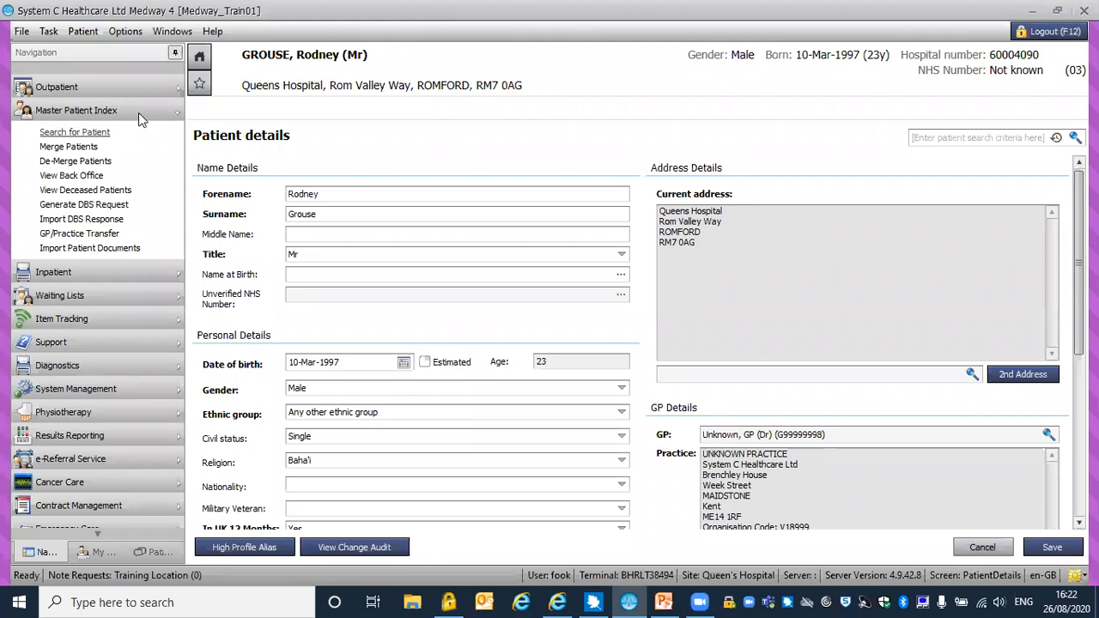
Open the Inpatient Whiteboard from the inpatient functions
{"action": "left_click", "coordinate": [132, 115]}
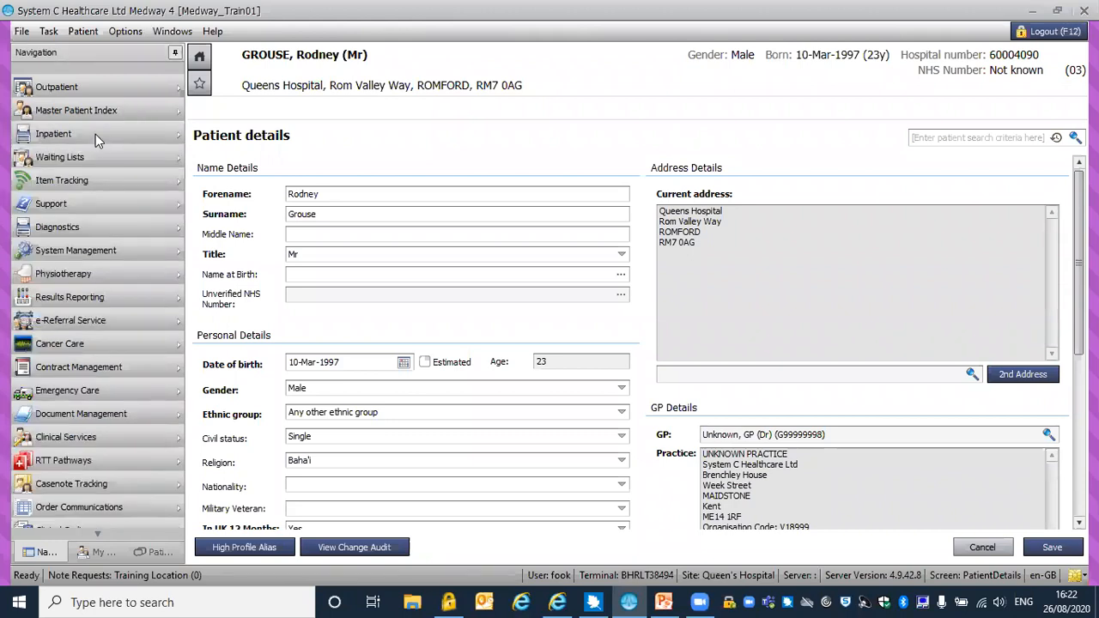
{"action": "left_click", "coordinate": [95, 134]}
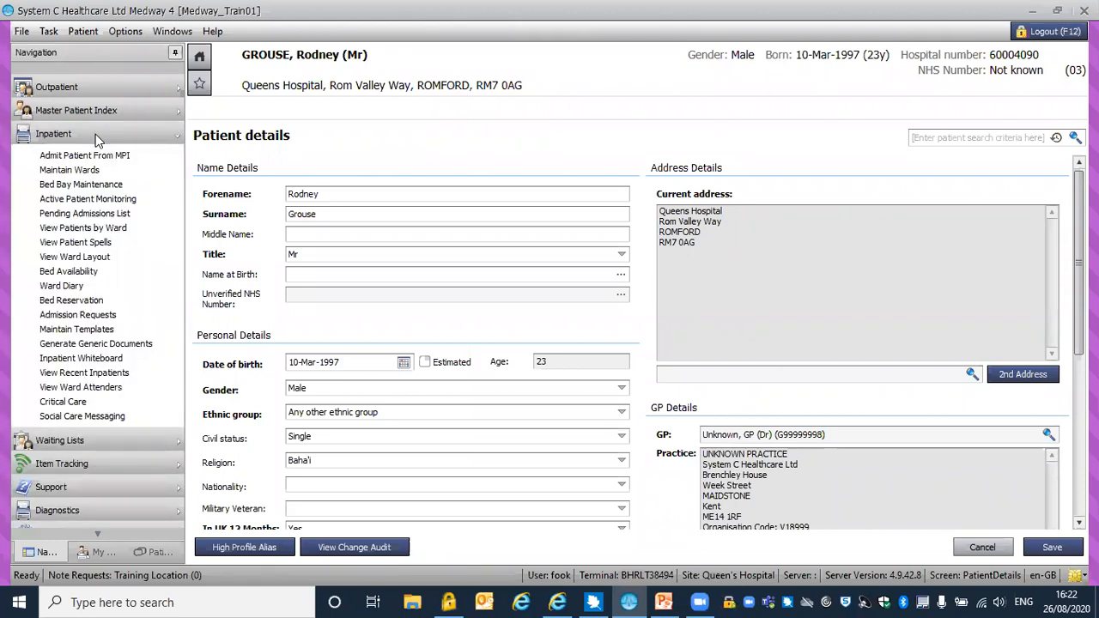
{"action": "left_click", "coordinate": [84, 359]}
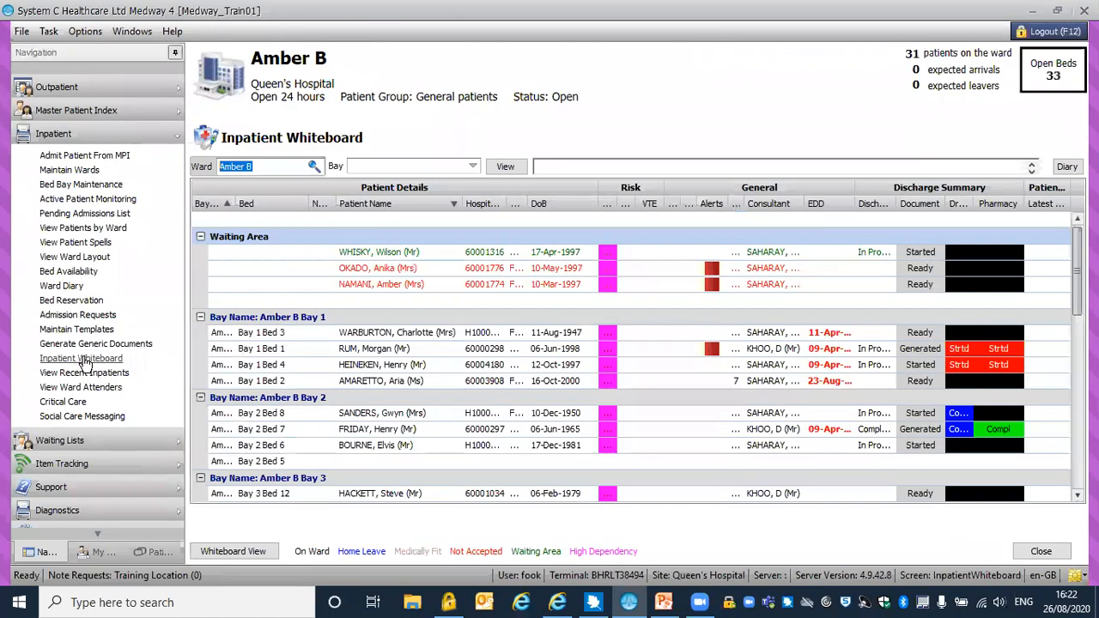
Select the patient in Bay 1 Bed 1 on ward Amber B and bring up the further actions available for that patient
{"action": "left_click", "coordinate": [390, 350]}
{"action": "right_click", "coordinate": [390, 356]}
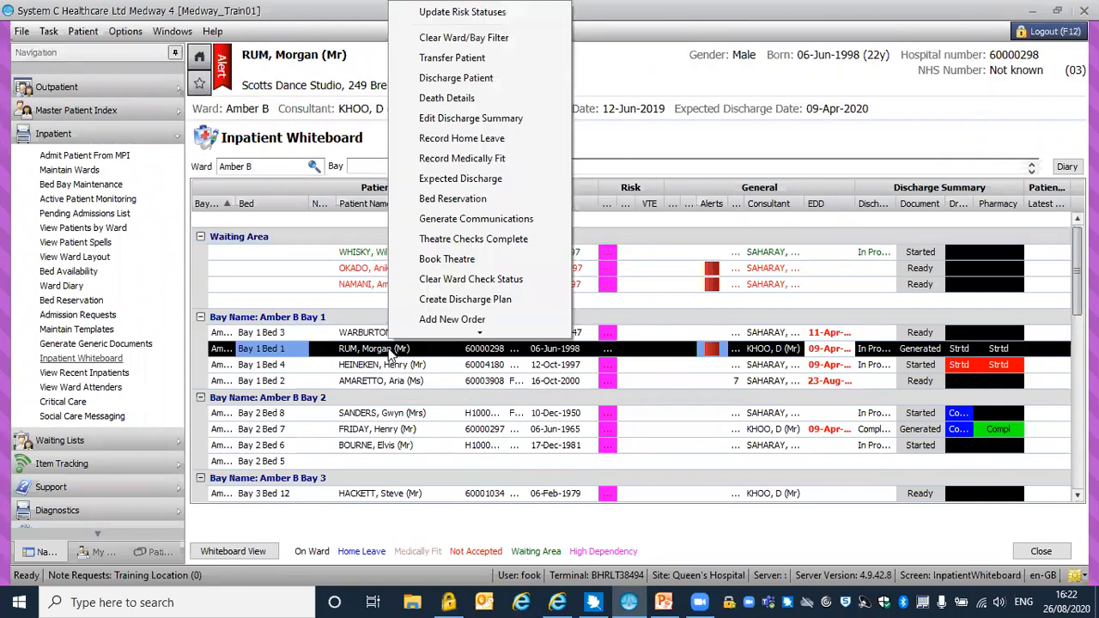
{"action": "mouse_move", "coordinate": [479, 334]}
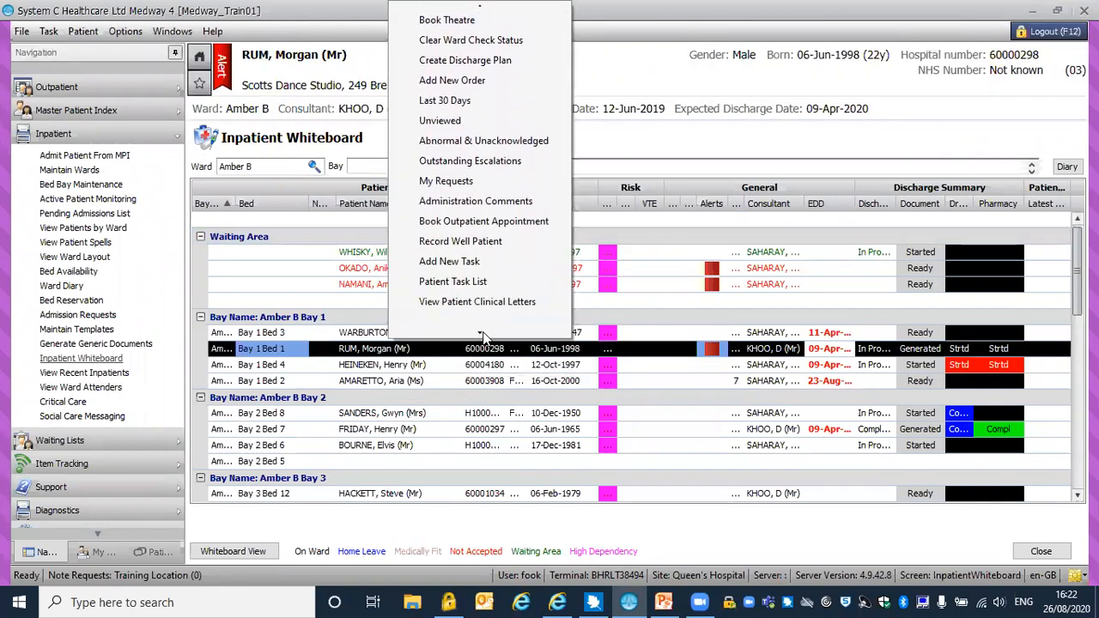